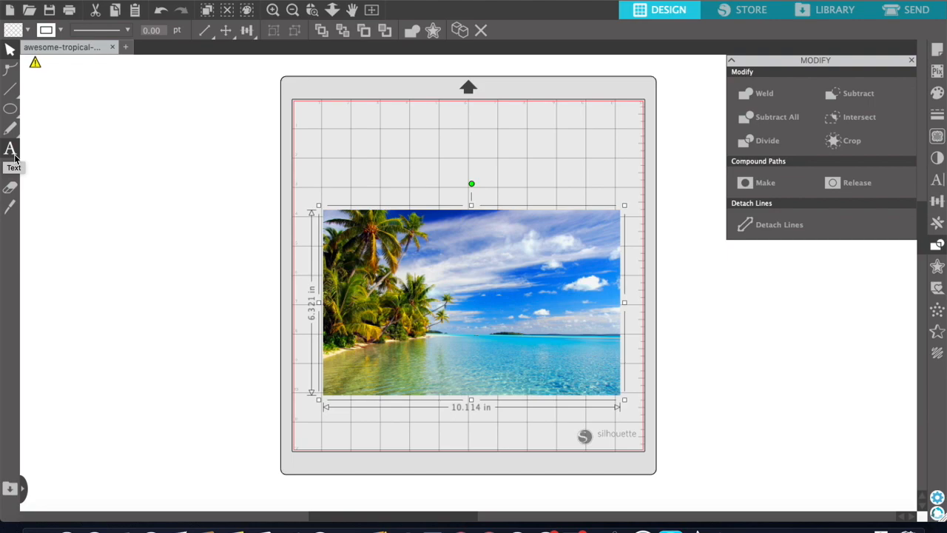
# Step: Add the text "BEACH" on the empty mat area above the tropical photo
pyautogui.click(11, 150)
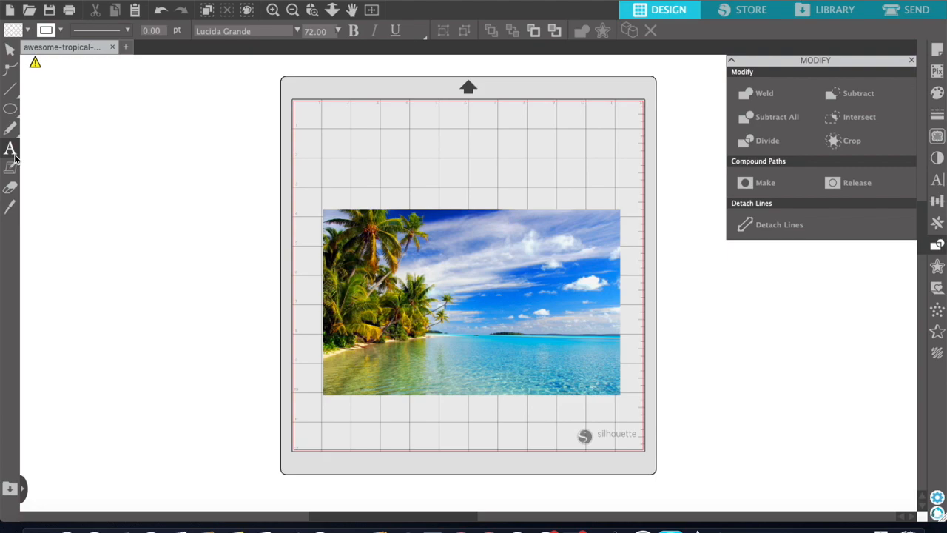
pyautogui.click(331, 141)
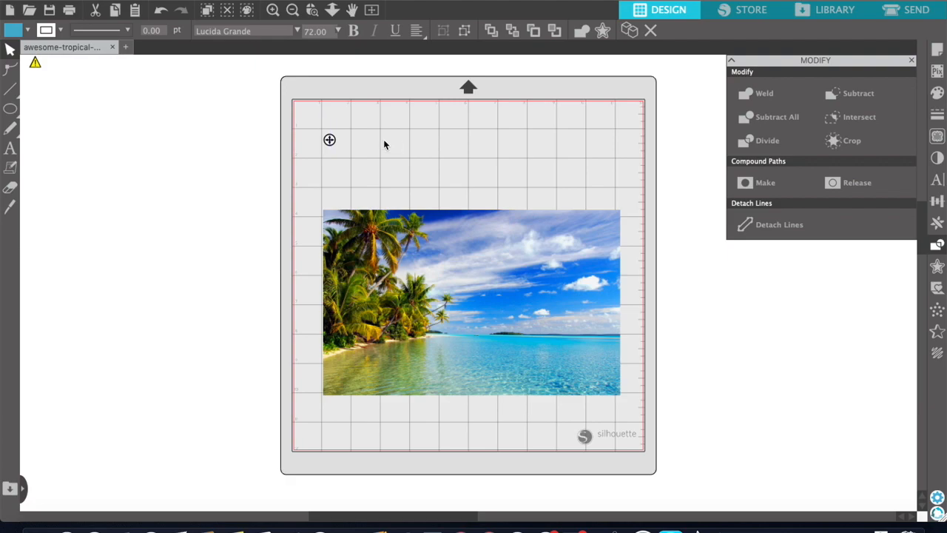
pyautogui.write('BEACH')
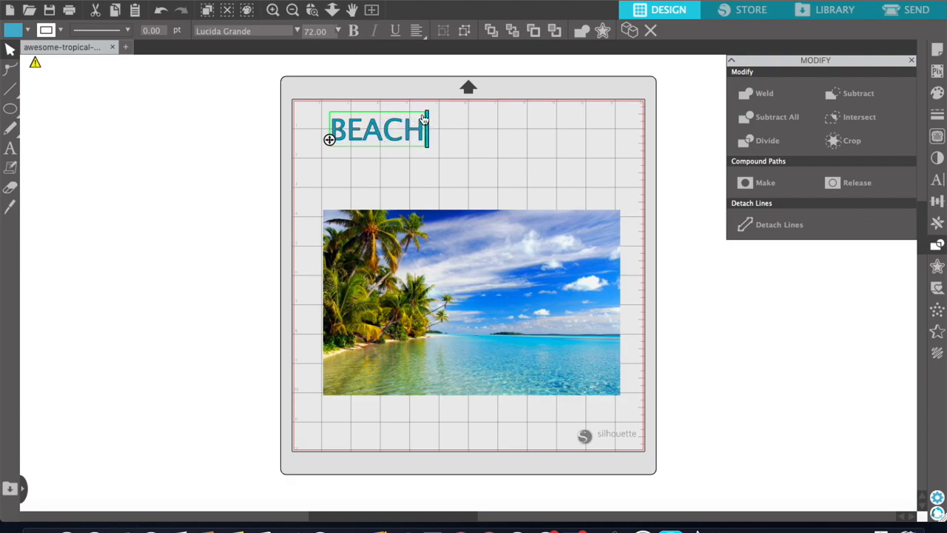
pyautogui.click(486, 173)
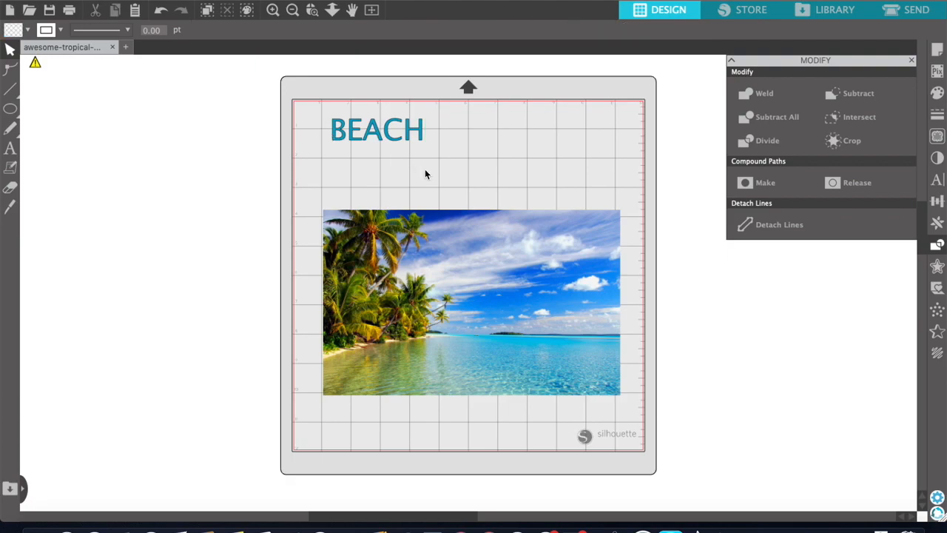
# Step: Shift the BEACH text slightly down toward the photo's left edge and set its font to Impact
pyautogui.click(425, 127)
pyautogui.doubleClick(421, 128)
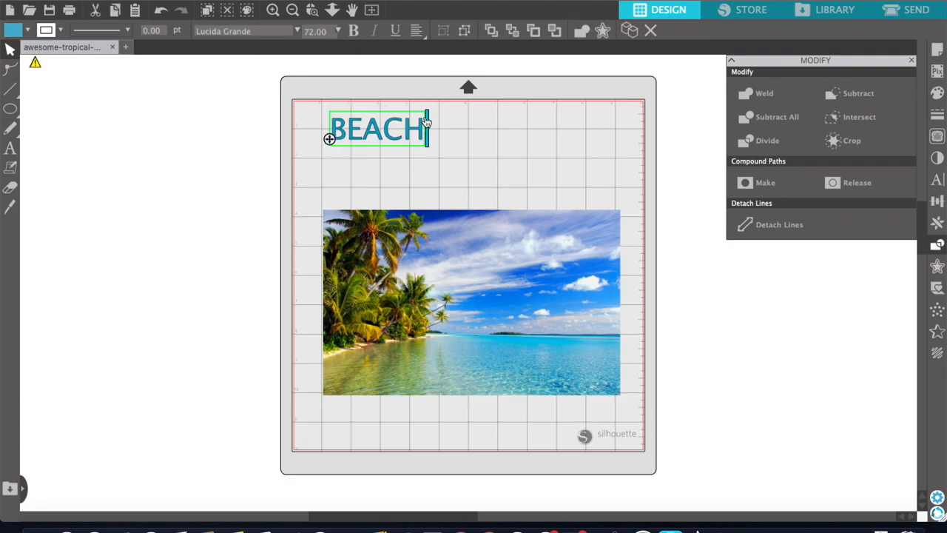
pyautogui.moveTo(329, 138)
pyautogui.mouseDown()
pyautogui.moveTo(313, 133)
pyautogui.moveTo(320, 148)
pyautogui.mouseUp()
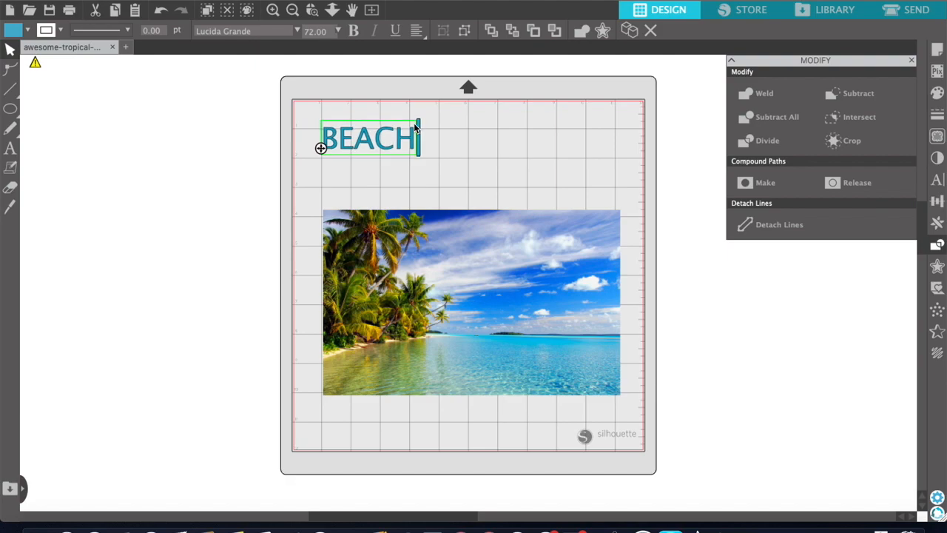
pyautogui.click(935, 187)
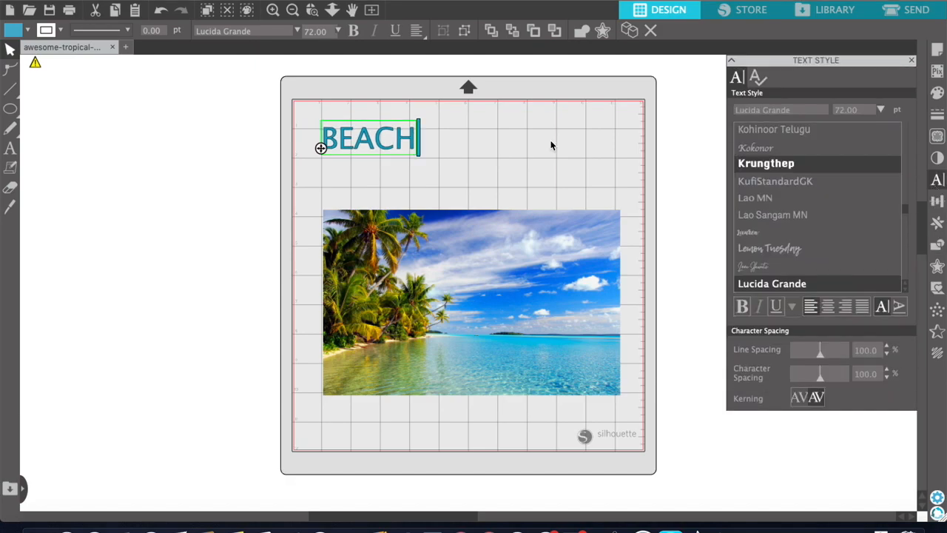
pyautogui.click(415, 130)
pyautogui.doubleClick(415, 130)
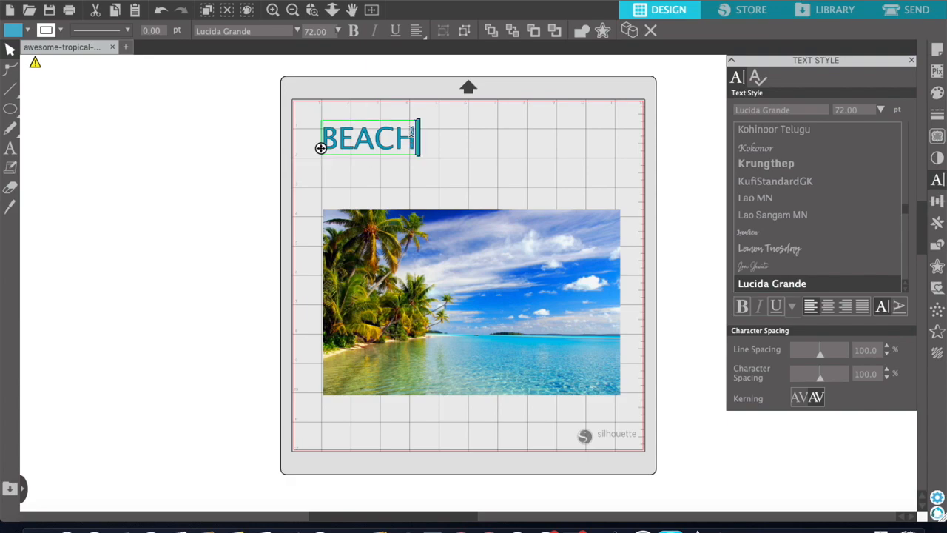
pyautogui.moveTo(412, 128); pyautogui.dragTo(319, 136)
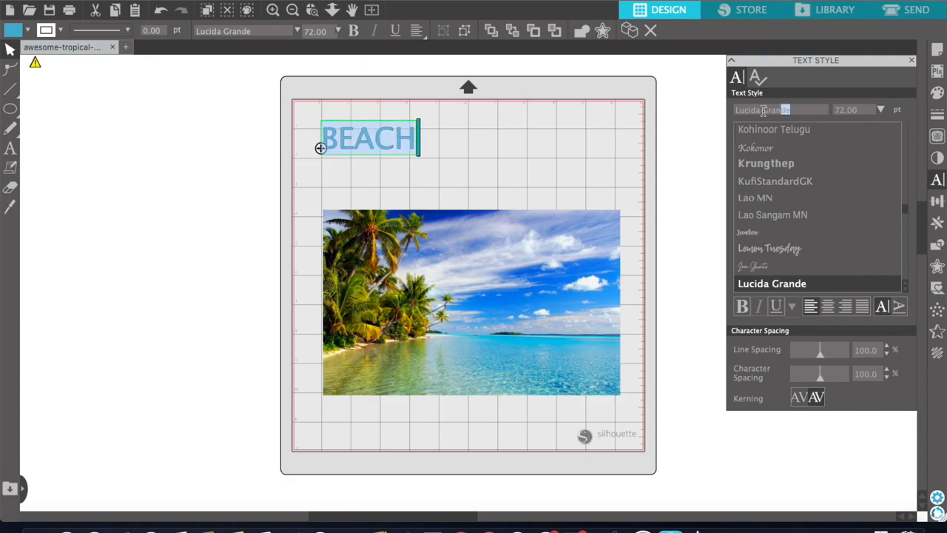
pyautogui.moveTo(785, 109); pyautogui.dragTo(723, 120)
pyautogui.write('impact')
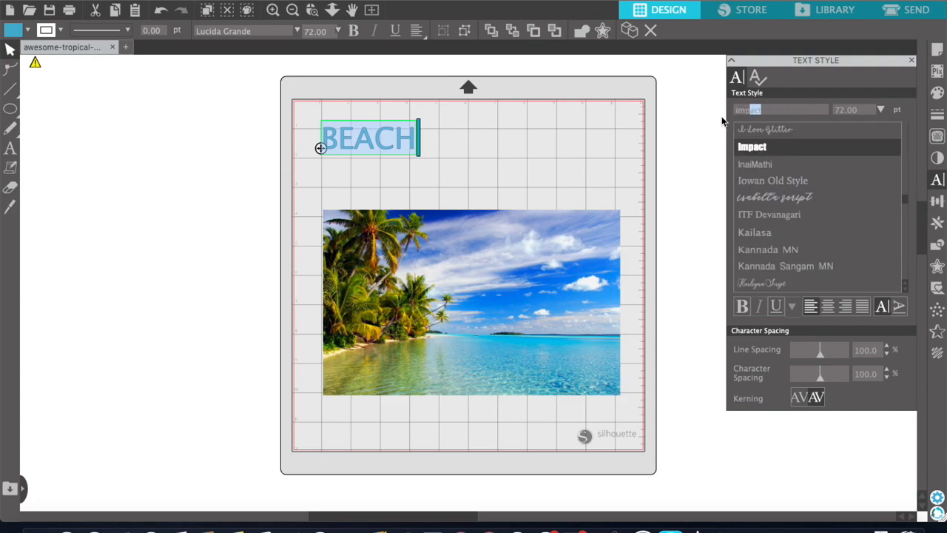
pyautogui.click(757, 148)
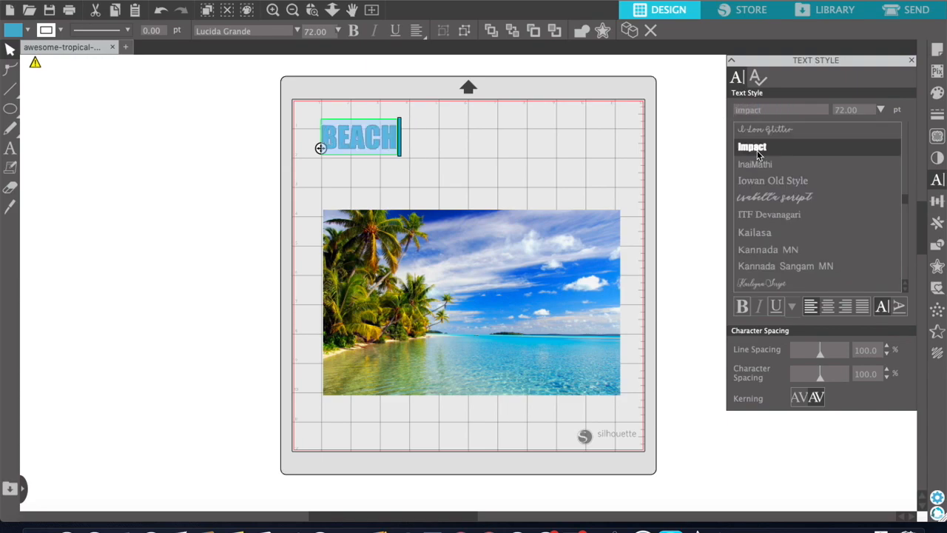
pyautogui.click(385, 147)
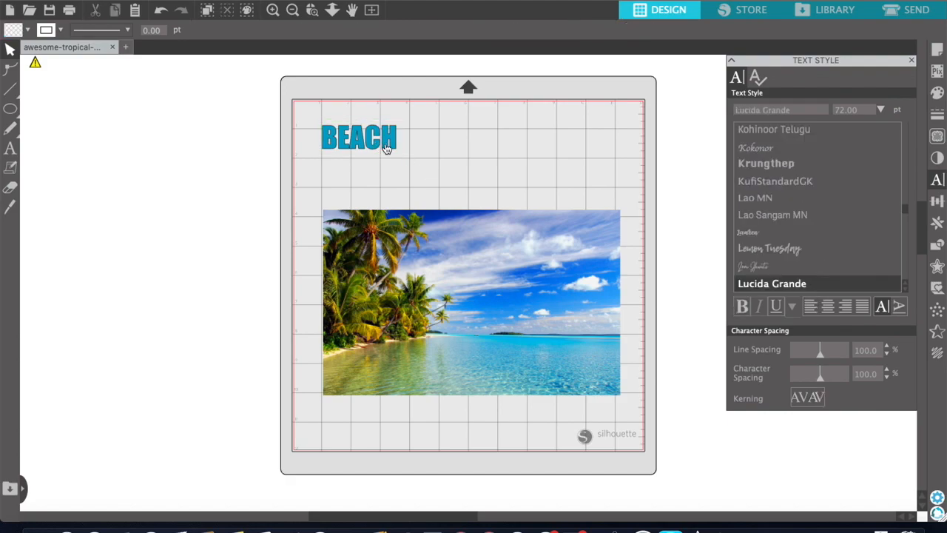
# Step: Enlarge the BEACH text to about 10.19 in wide and place it over the lower part of the photo
pyautogui.moveTo(403, 164); pyautogui.dragTo(622, 264)
pyautogui.moveTo(482, 220); pyautogui.dragTo(477, 349)
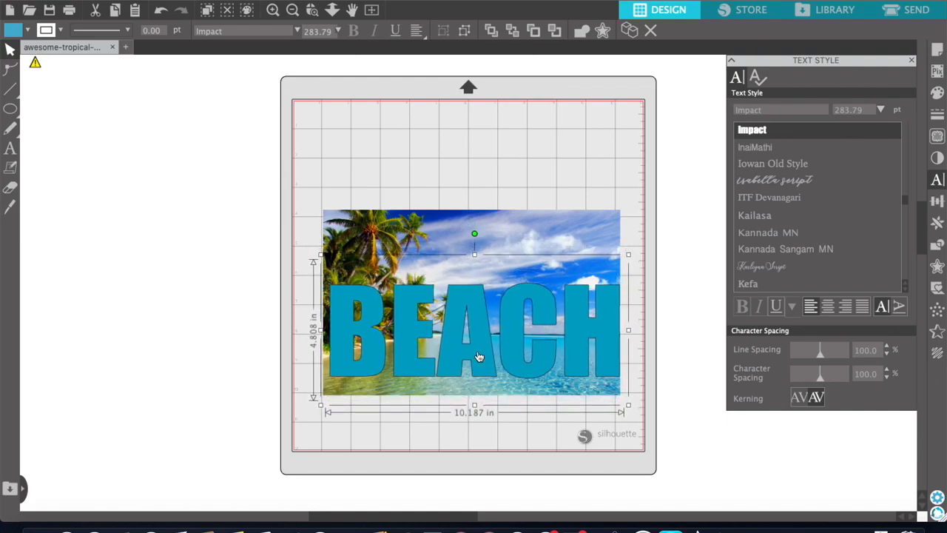
pyautogui.doubleClick(477, 356)
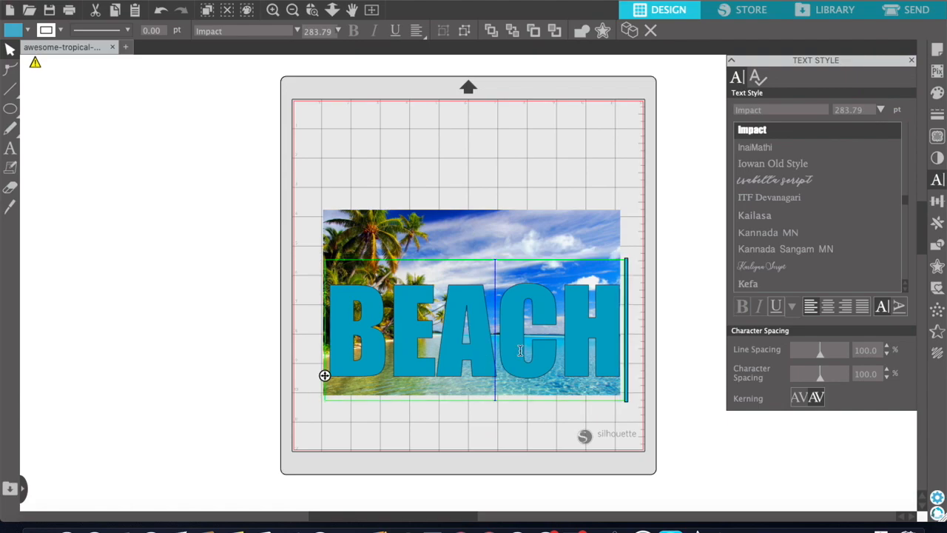
pyautogui.click(605, 362)
pyautogui.click(216, 168)
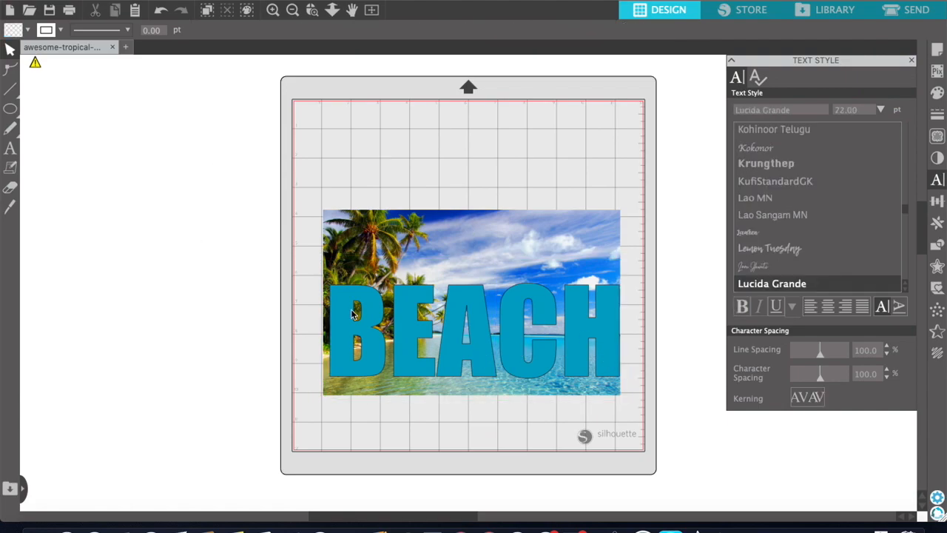
# Step: Ungroup the BEACH text into separate letters
pyautogui.click(368, 342)
pyautogui.rightClick(369, 340)
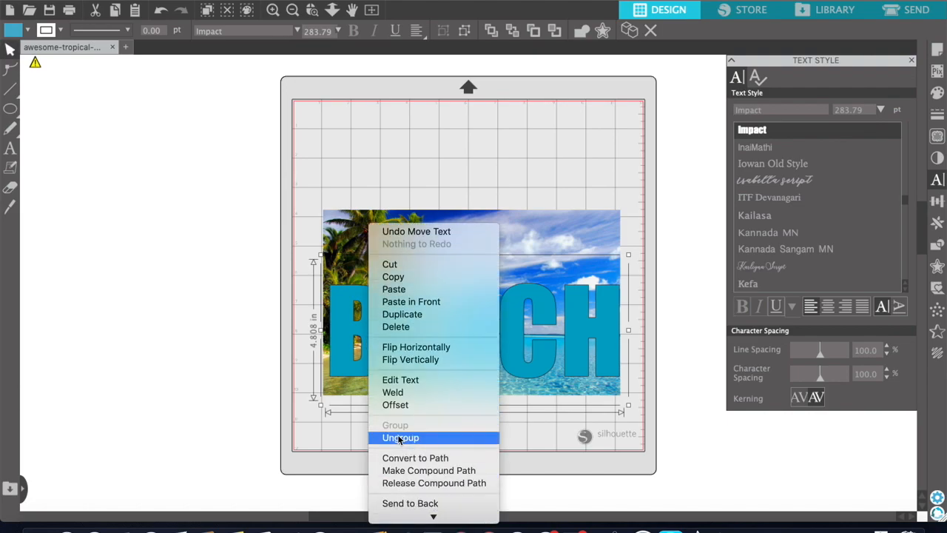
pyautogui.click(398, 437)
pyautogui.click(208, 368)
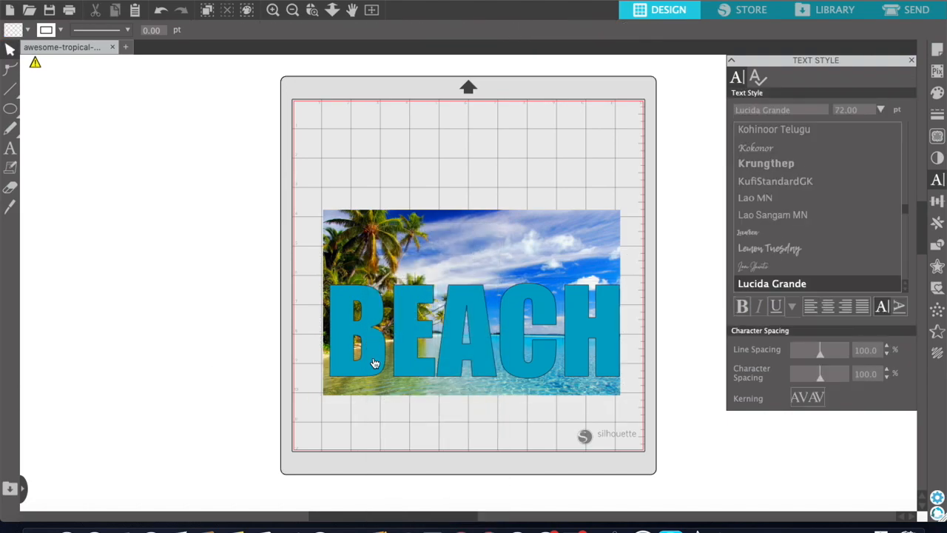
# Step: Move the letters E, A, C and H leftward one by one to close the gaps in BEACH
pyautogui.moveTo(406, 363); pyautogui.dragTo(450, 360)
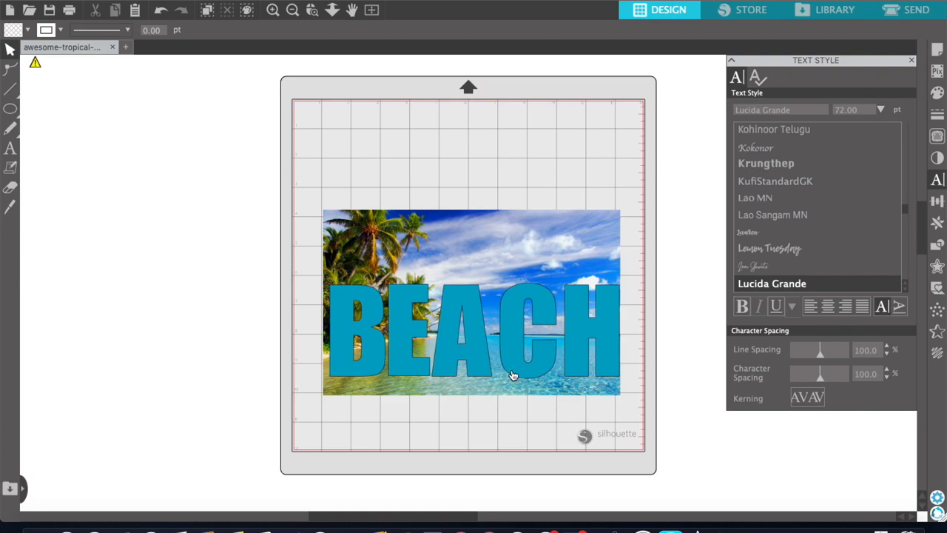
pyautogui.click(514, 367)
pyautogui.moveTo(514, 368); pyautogui.dragTo(504, 367)
pyautogui.moveTo(576, 359); pyautogui.dragTo(563, 363)
pyautogui.click(562, 363)
pyautogui.click(359, 163)
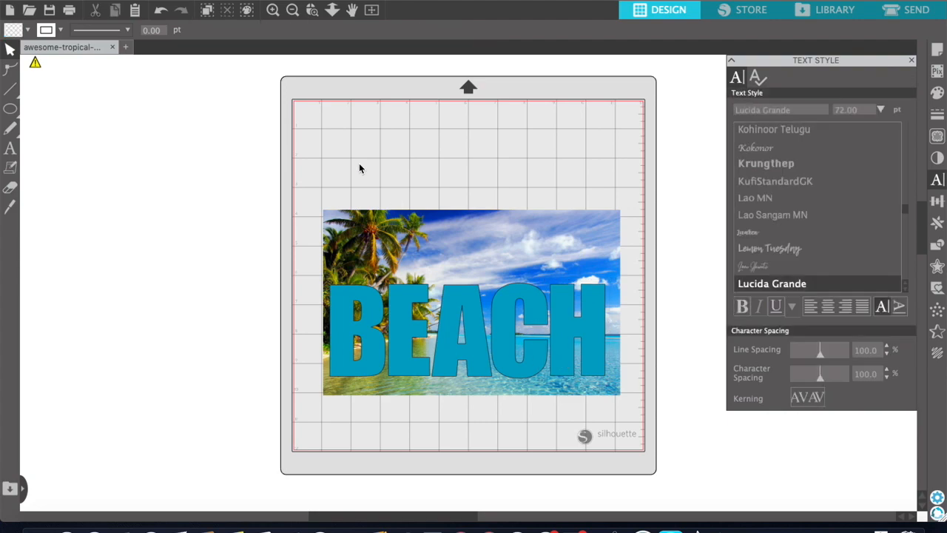
# Step: Crop the photo to the shapes of all the BEACH letters
pyautogui.moveTo(321, 164); pyautogui.dragTo(634, 429)
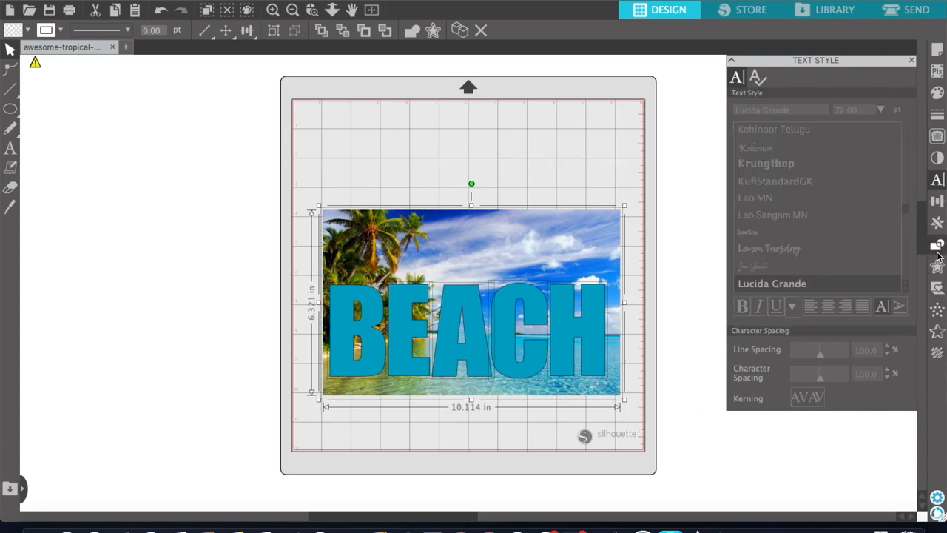
pyautogui.click(937, 251)
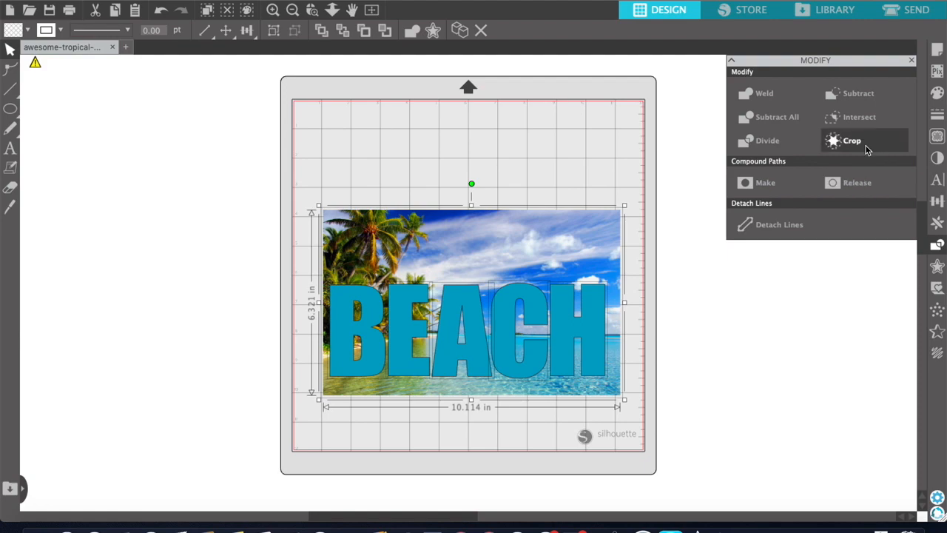
pyautogui.click(860, 147)
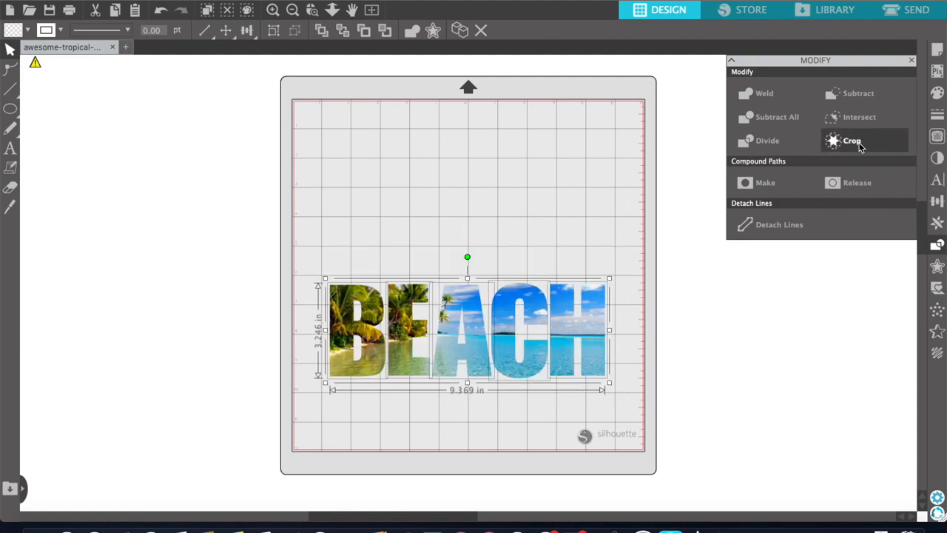
pyautogui.click(343, 240)
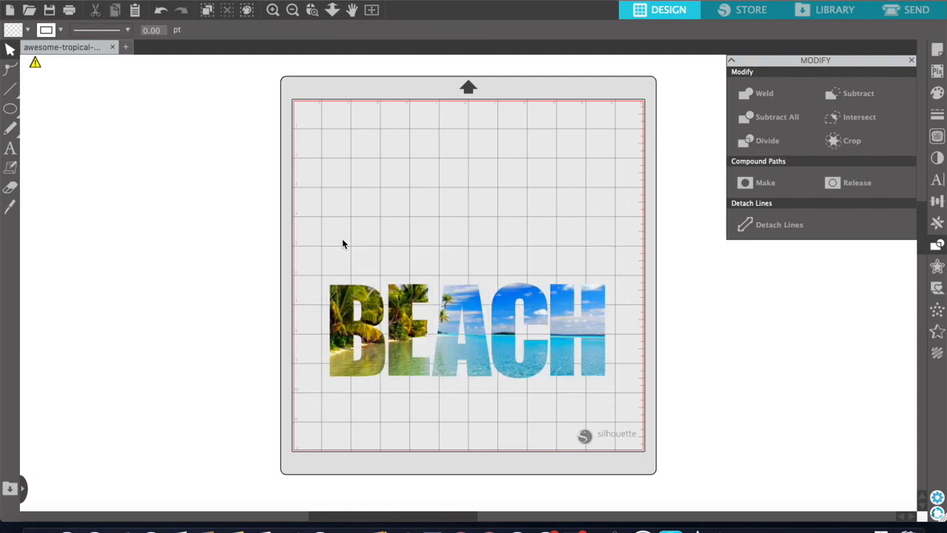
# Step: Group the photo-filled BEACH letters into one object
pyautogui.moveTo(321, 263); pyautogui.dragTo(613, 383)
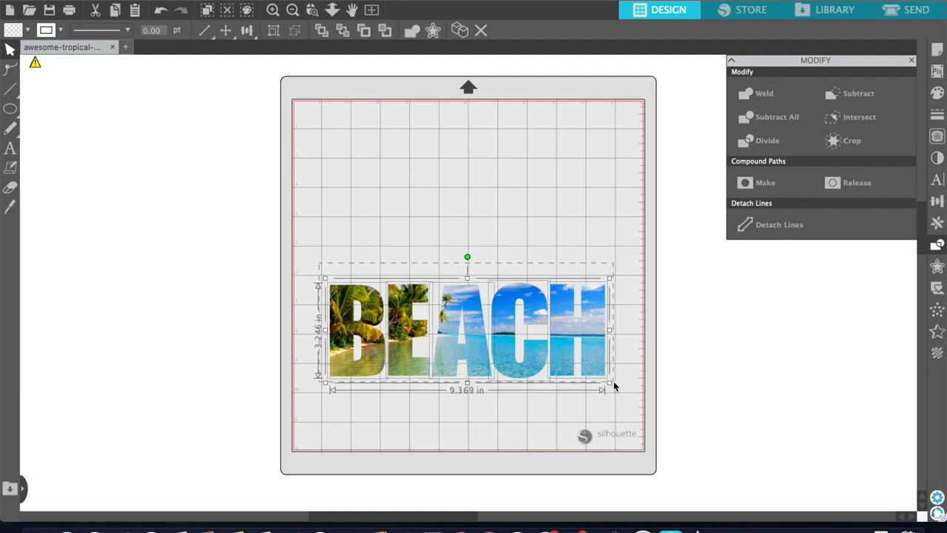
pyautogui.rightClick(592, 369)
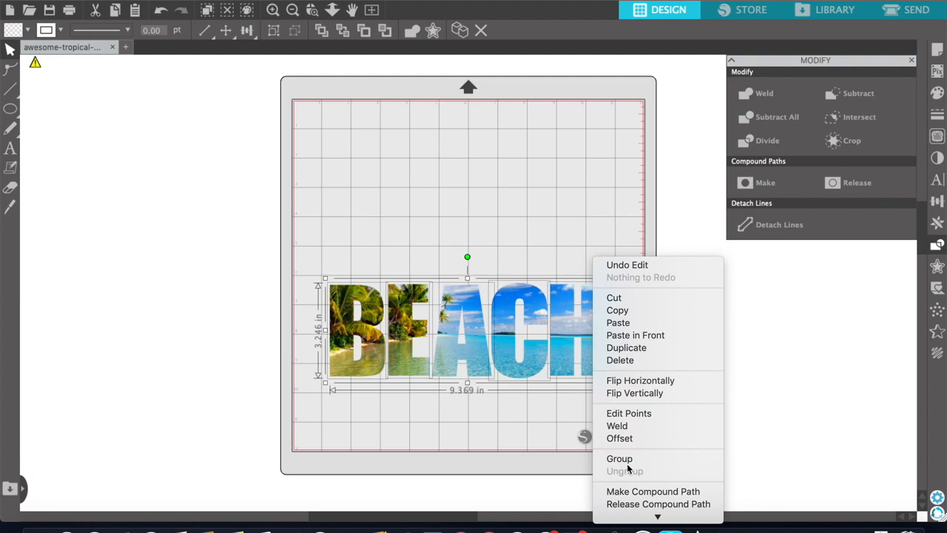
pyautogui.click(619, 458)
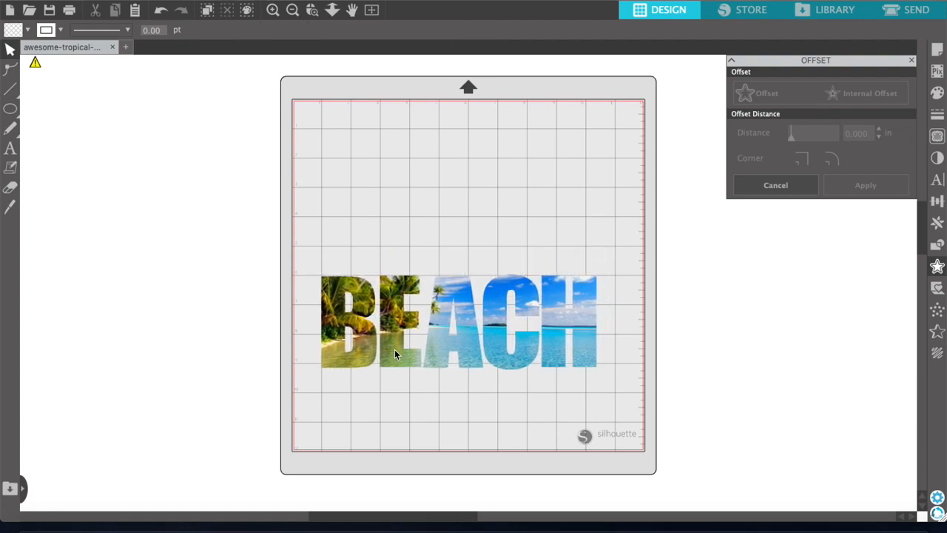
# Step: Add the text "NO ONE LIKES A" near the top of the mat above BEACH
pyautogui.click(10, 150)
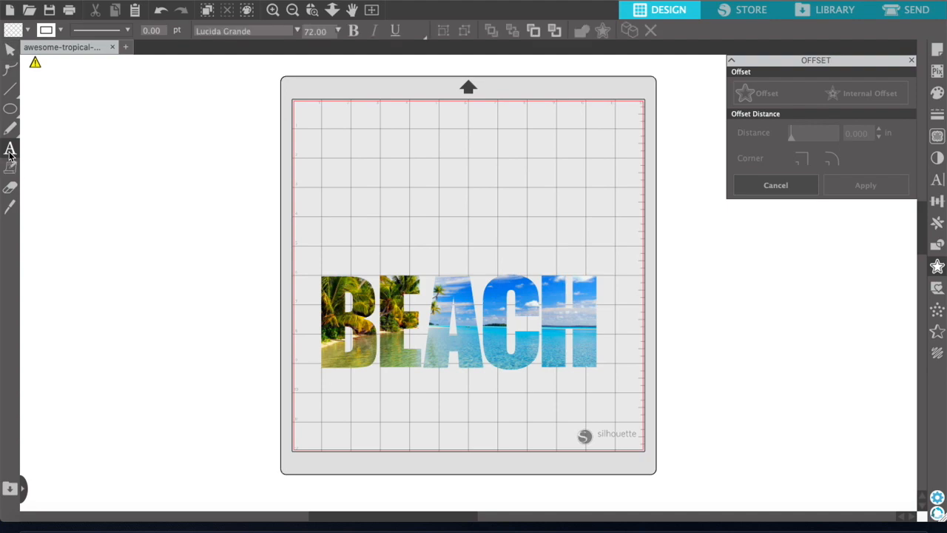
pyautogui.click(367, 147)
pyautogui.write('N')
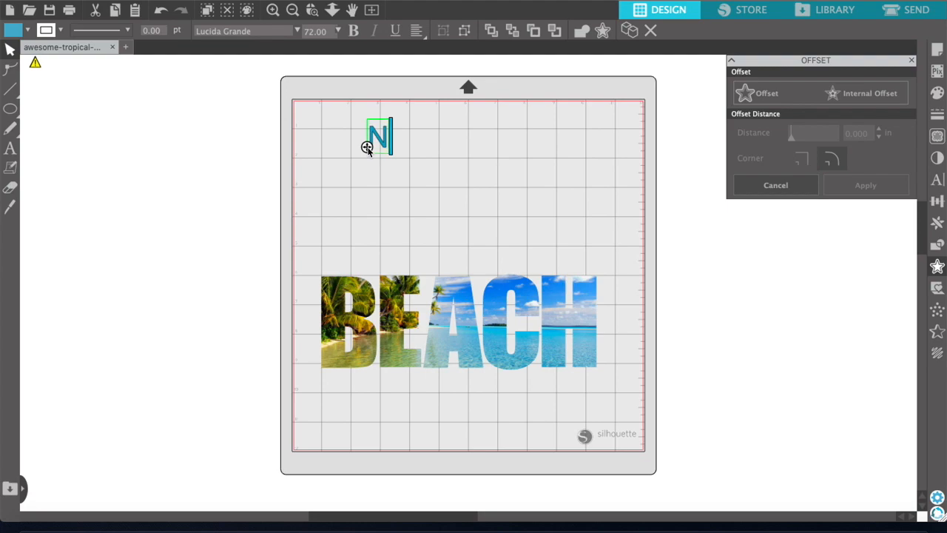
pyautogui.write('O ONE ')
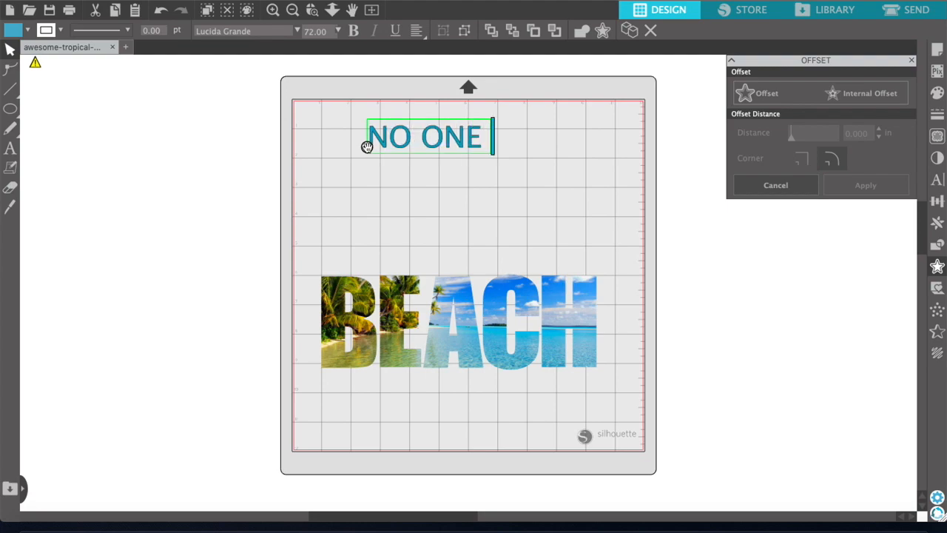
pyautogui.write('LIKES A')
pyautogui.click(554, 175)
# Step: Set the font of the entire "NO ONE LIKES A" text to Marker Felt
pyautogui.click(586, 145)
pyautogui.click(593, 126)
pyautogui.click(591, 128)
pyautogui.doubleClick(591, 128)
pyautogui.moveTo(591, 128); pyautogui.dragTo(373, 130)
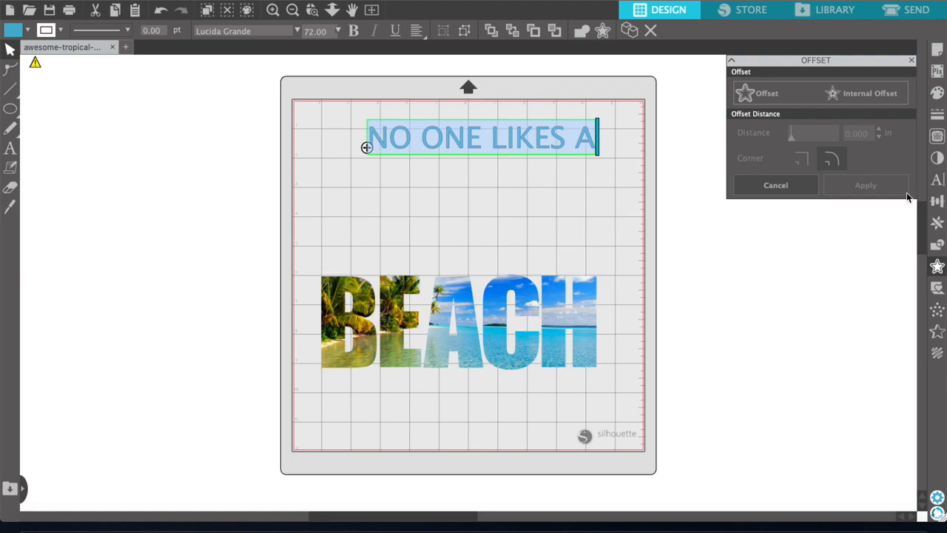
pyautogui.click(936, 179)
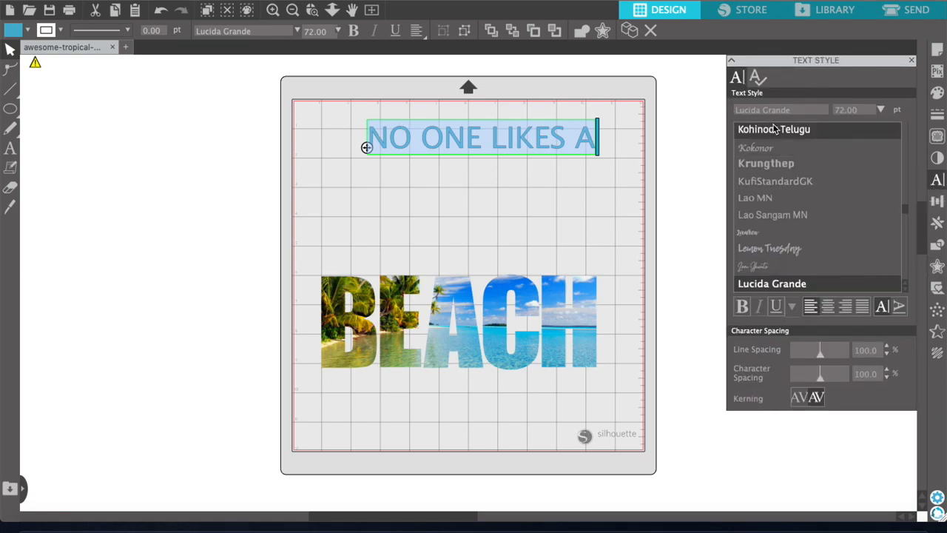
pyautogui.moveTo(908, 213); pyautogui.dragTo(905, 254)
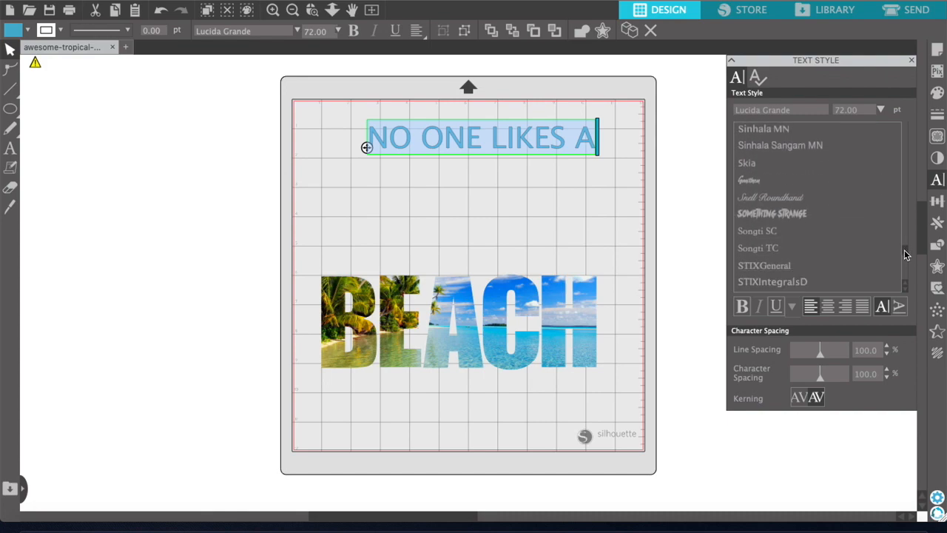
pyautogui.moveTo(906, 264); pyautogui.dragTo(906, 270)
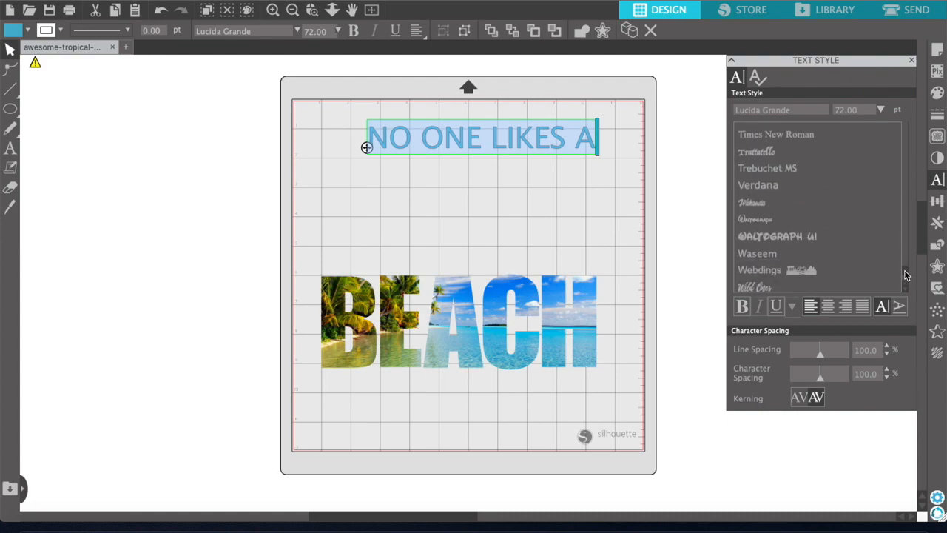
pyautogui.moveTo(906, 275); pyautogui.dragTo(909, 133)
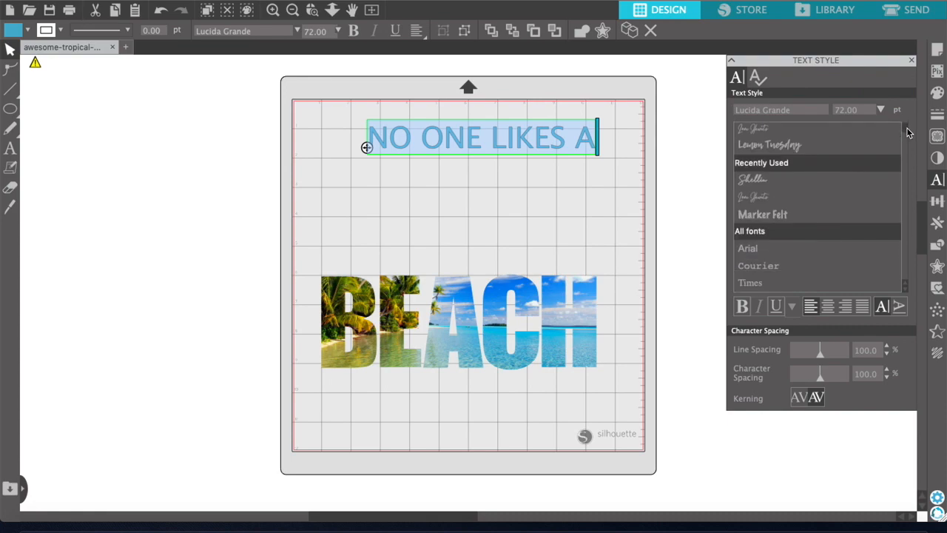
pyautogui.click(799, 214)
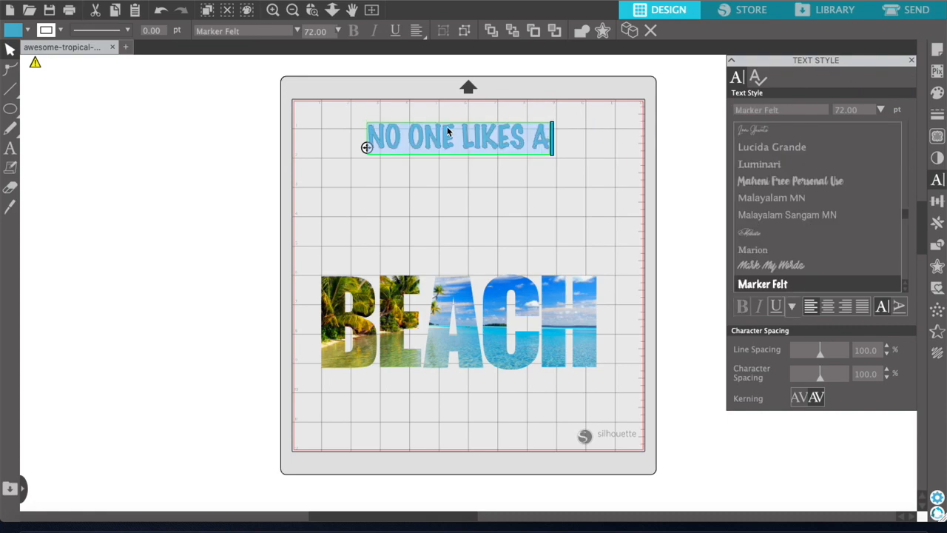
# Step: Fill the "NO ONE LIKES A" text with white and move it lower, closer to BEACH
pyautogui.click(508, 203)
pyautogui.click(483, 151)
pyautogui.click(937, 93)
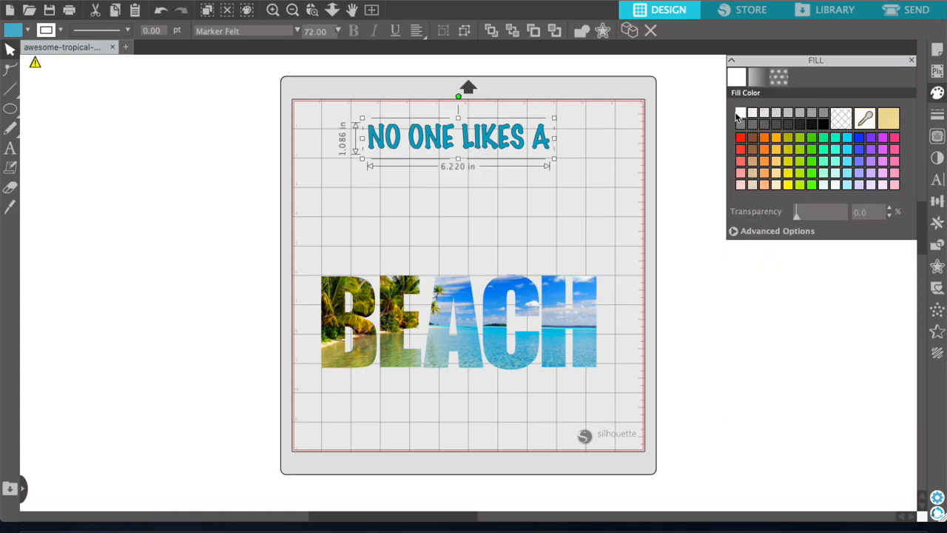
pyautogui.click(741, 112)
pyautogui.click(477, 204)
pyautogui.moveTo(444, 148); pyautogui.dragTo(437, 186)
pyautogui.click(72, 200)
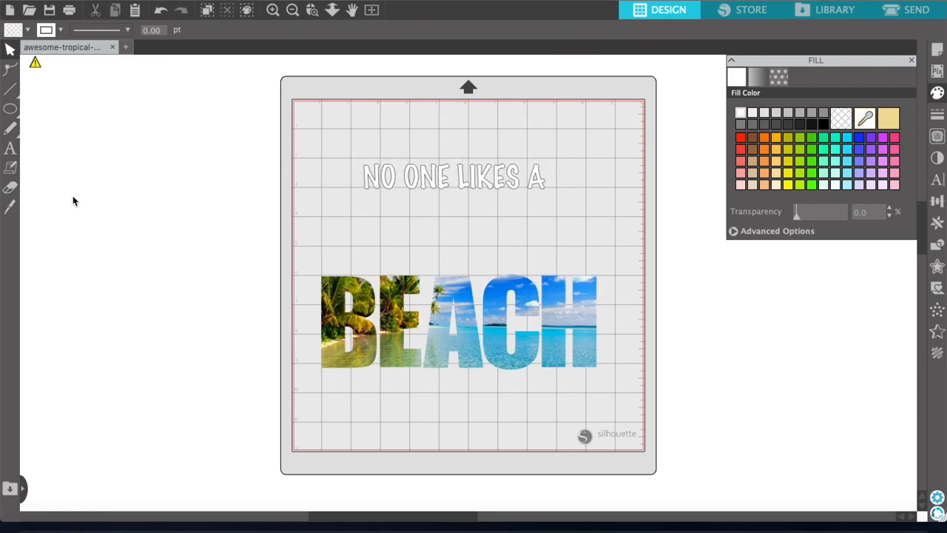
# Step: Add the text "Shady" in the space between "NO ONE LIKES A" and BEACH
pyautogui.click(9, 148)
pyautogui.click(391, 237)
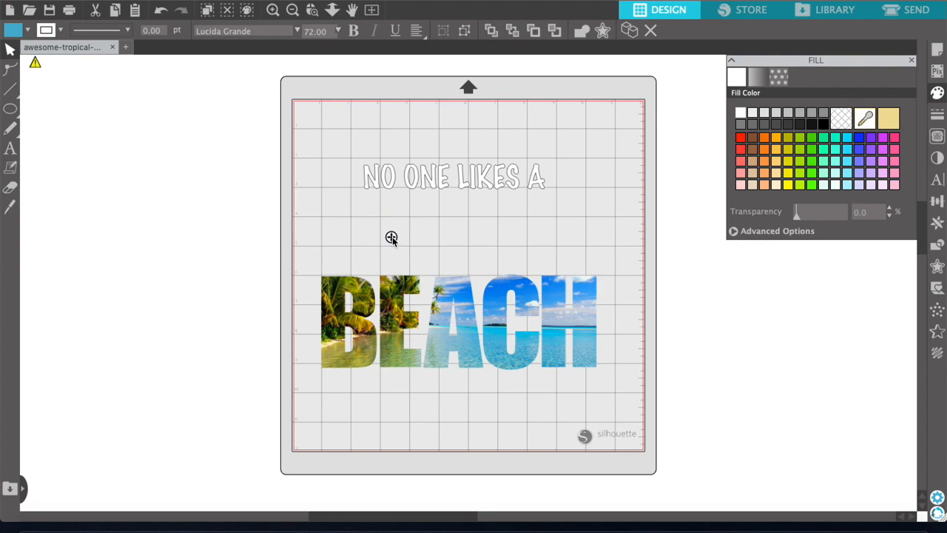
pyautogui.write('Shady')
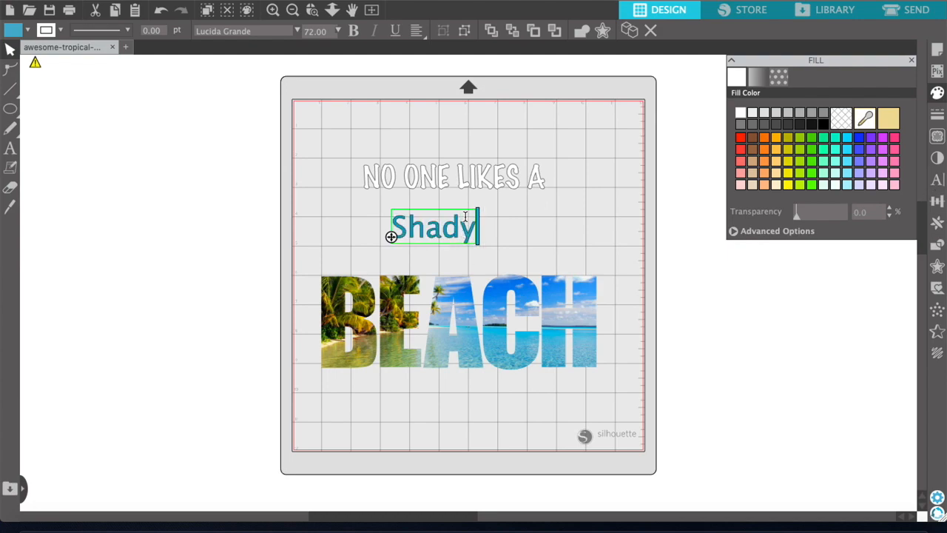
# Step: Set the font of the entire "Shady" text to Wild Ones
pyautogui.click(937, 182)
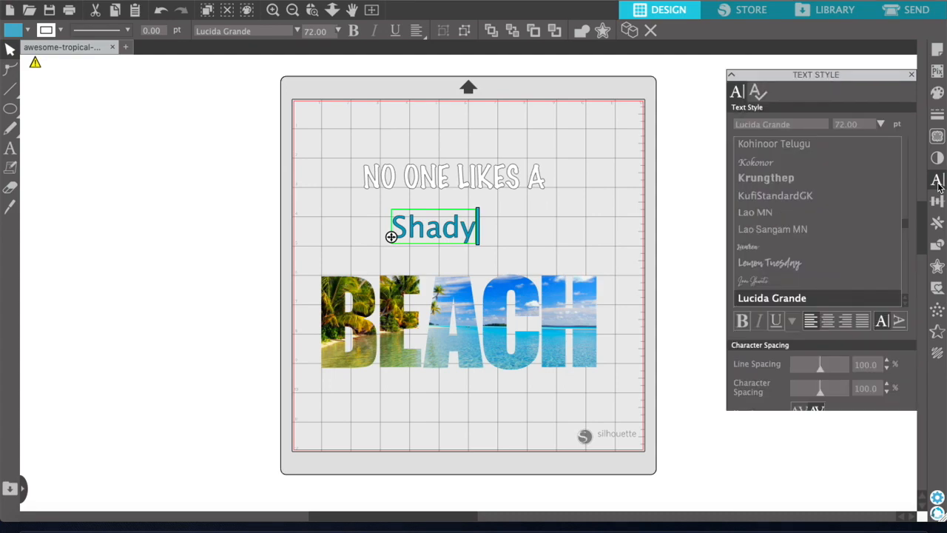
pyautogui.click(476, 218)
pyautogui.click(469, 228)
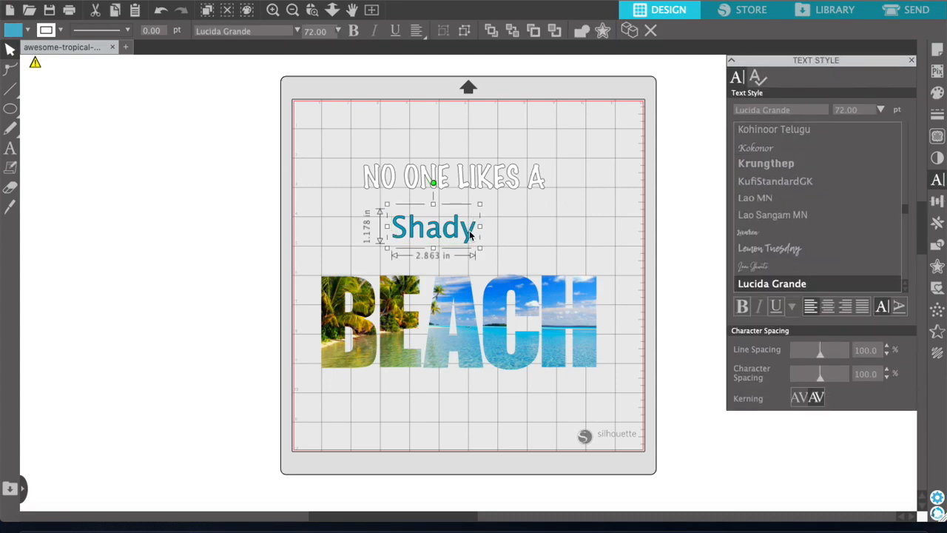
pyautogui.doubleClick(469, 233)
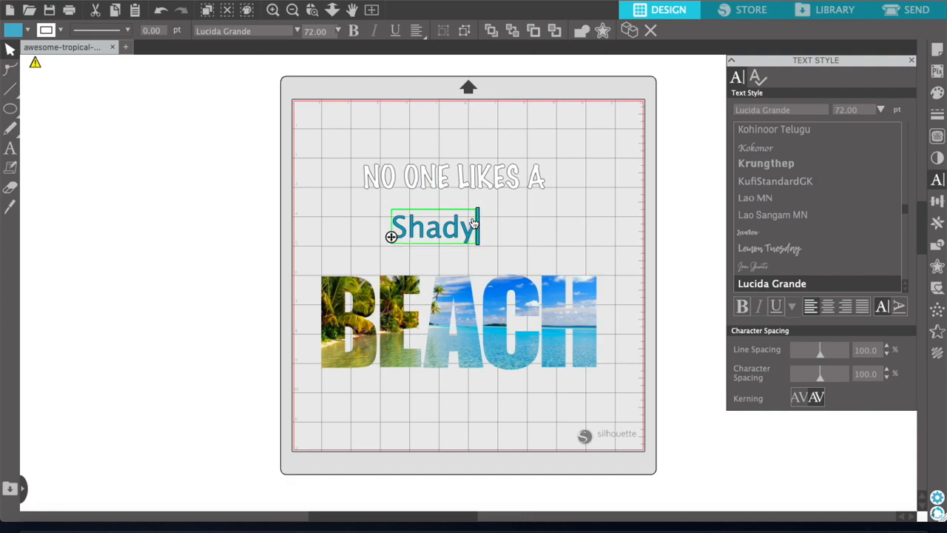
pyautogui.moveTo(474, 224); pyautogui.dragTo(383, 214)
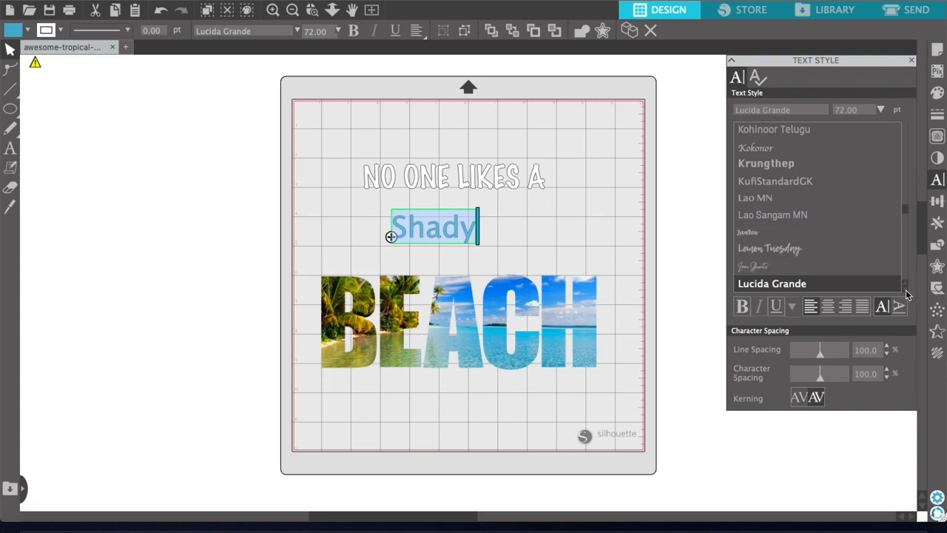
pyautogui.scroll(-8, 906, 295)
pyautogui.scroll(-10, 907, 294)
pyautogui.scroll(-10, 907, 295)
pyautogui.scroll(-5, 907, 295)
pyautogui.scroll(-4, 907, 295)
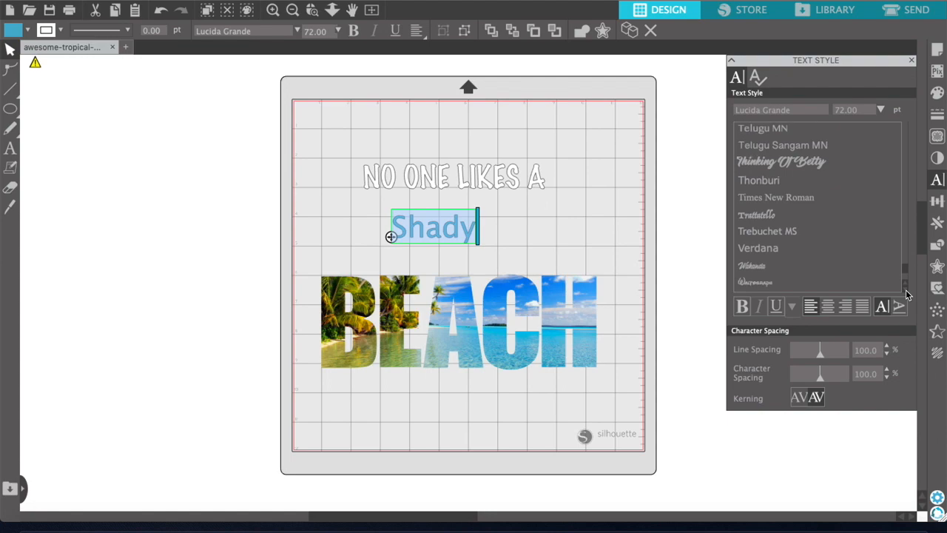
pyautogui.scroll(-1, 888, 281)
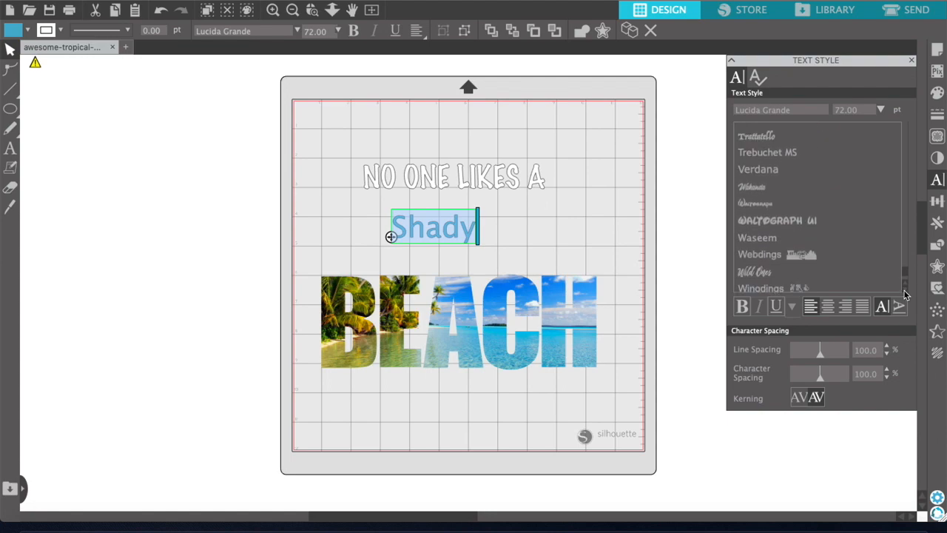
pyautogui.click(774, 273)
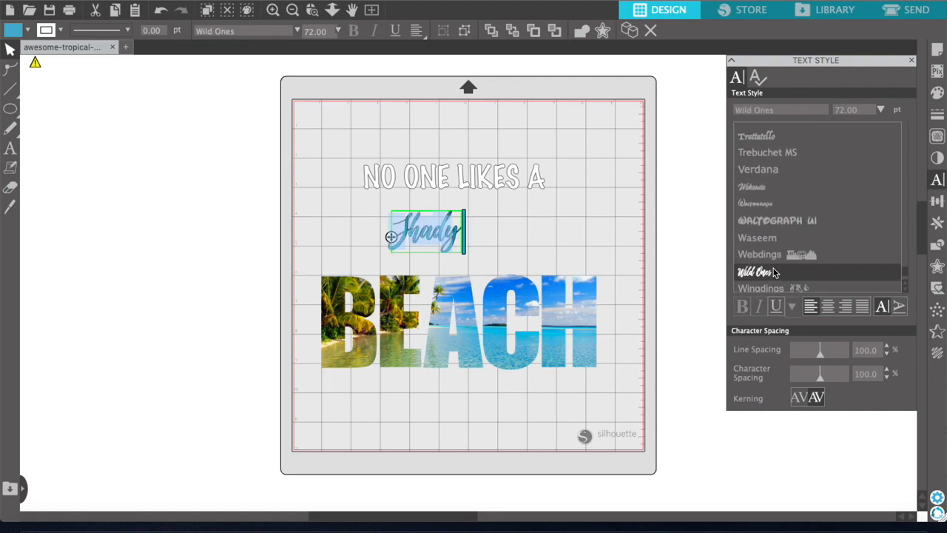
pyautogui.click(529, 255)
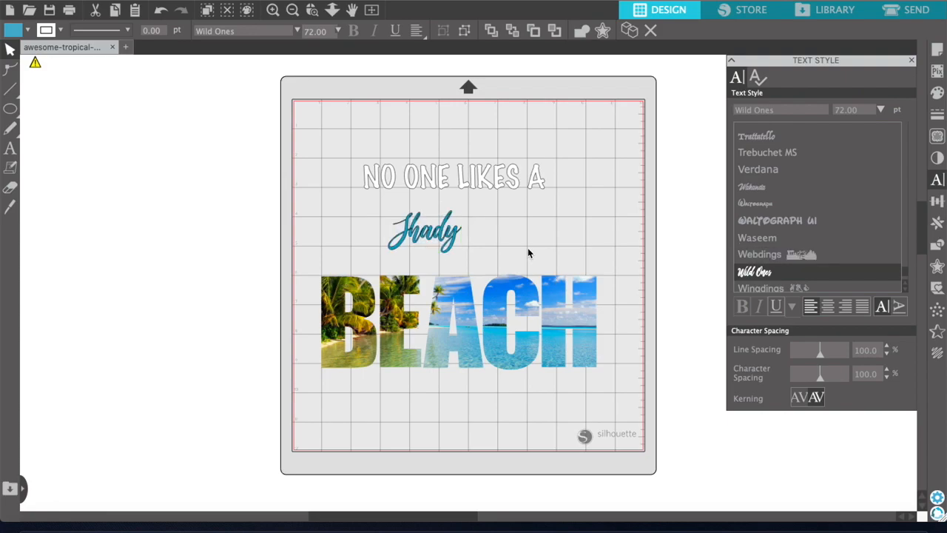
# Step: Enlarge the "Shady" text to about 124 pt and fit it between "NO ONE LIKES A" and BEACH
pyautogui.click(450, 245)
pyautogui.moveTo(465, 257); pyautogui.dragTo(516, 289)
pyautogui.moveTo(476, 253); pyautogui.dragTo(475, 242)
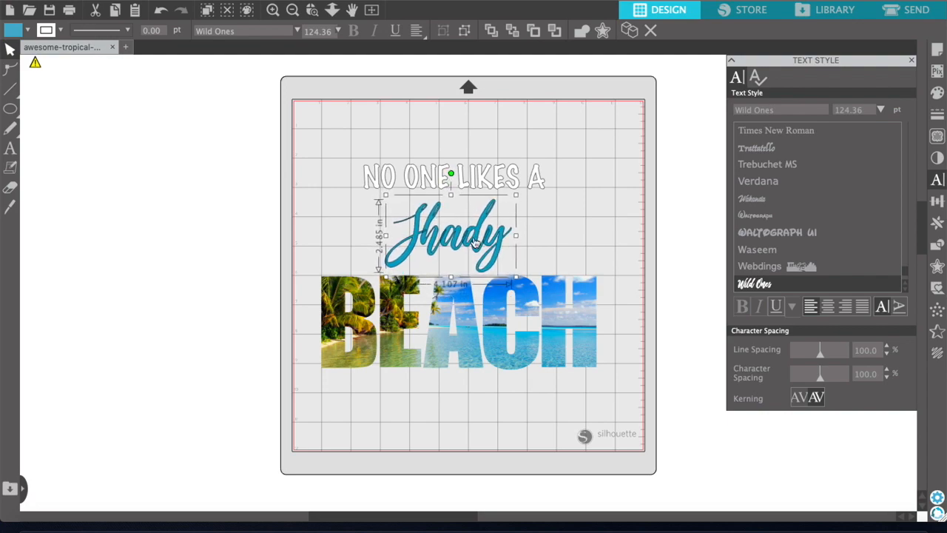
# Step: Set the font of the entire "Shady" text to Shellia
pyautogui.doubleClick(502, 246)
pyautogui.moveTo(503, 252); pyautogui.dragTo(386, 245)
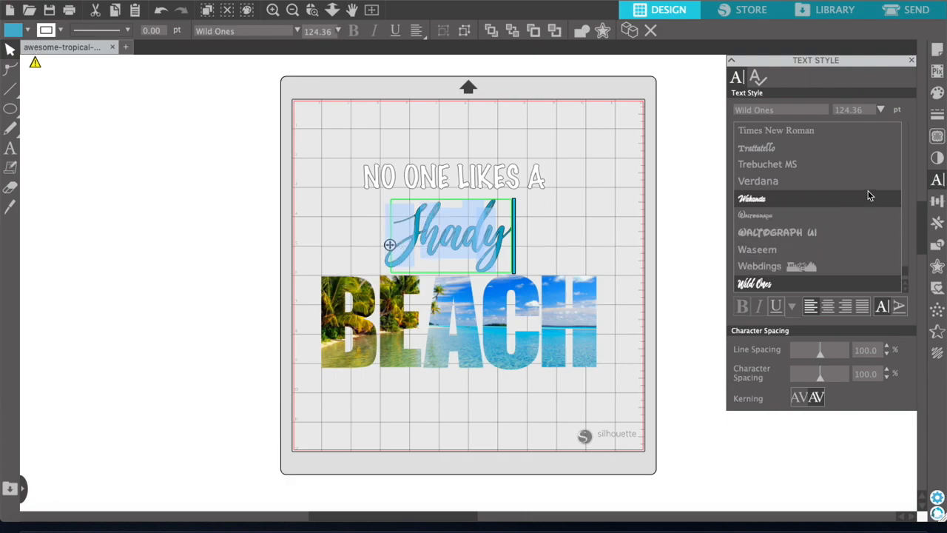
pyautogui.scroll(15, 908, 287)
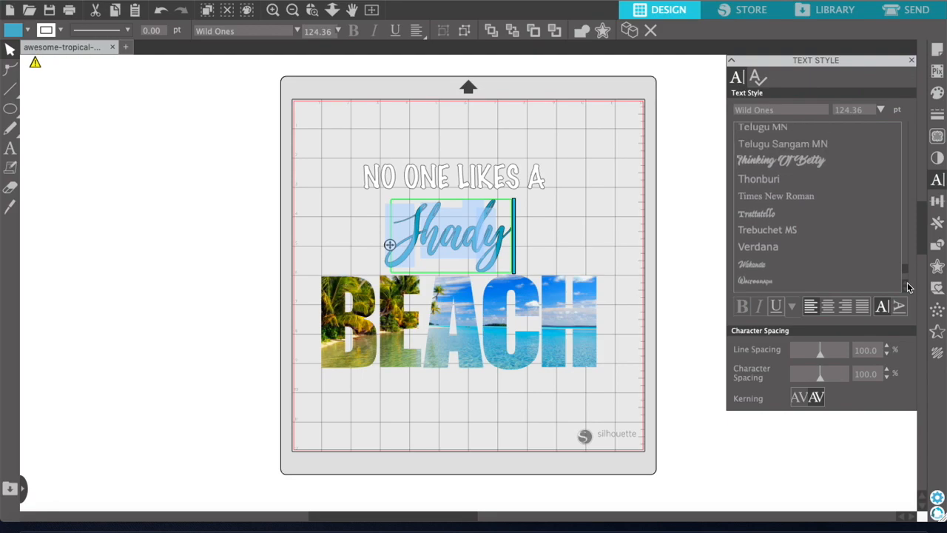
pyautogui.scroll(10, 908, 287)
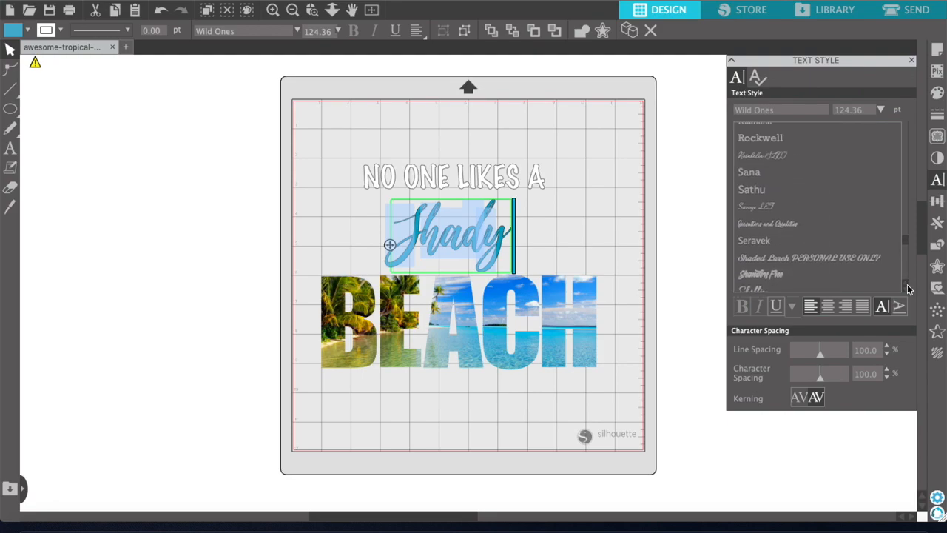
pyautogui.scroll(-2, 909, 288)
pyautogui.scroll(-2, 908, 296)
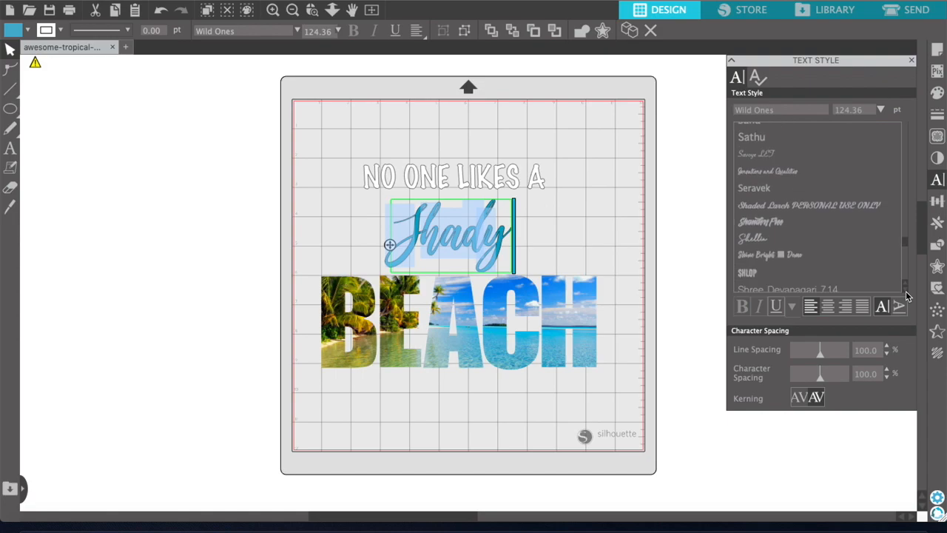
pyautogui.click(758, 239)
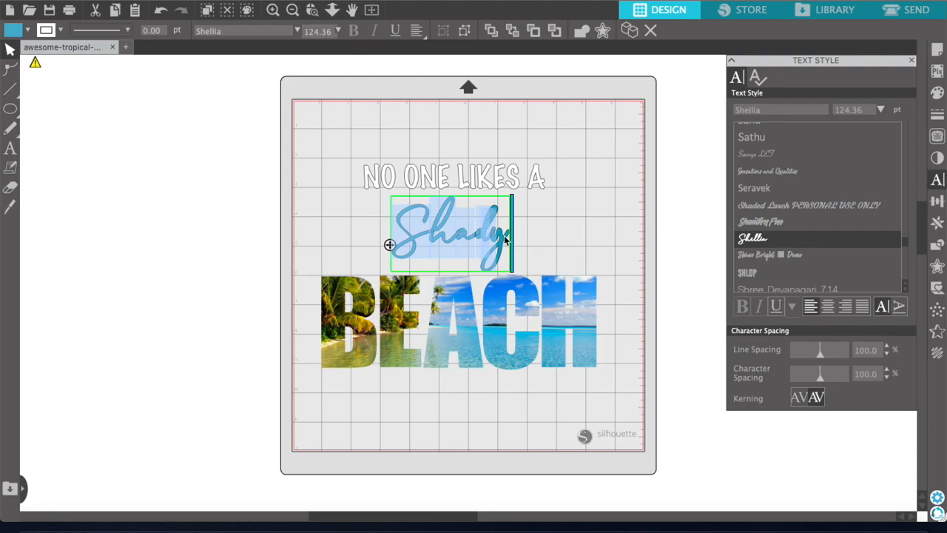
# Step: Weld the "Shady" letters into one shape and fill it with white
pyautogui.rightClick(457, 242)
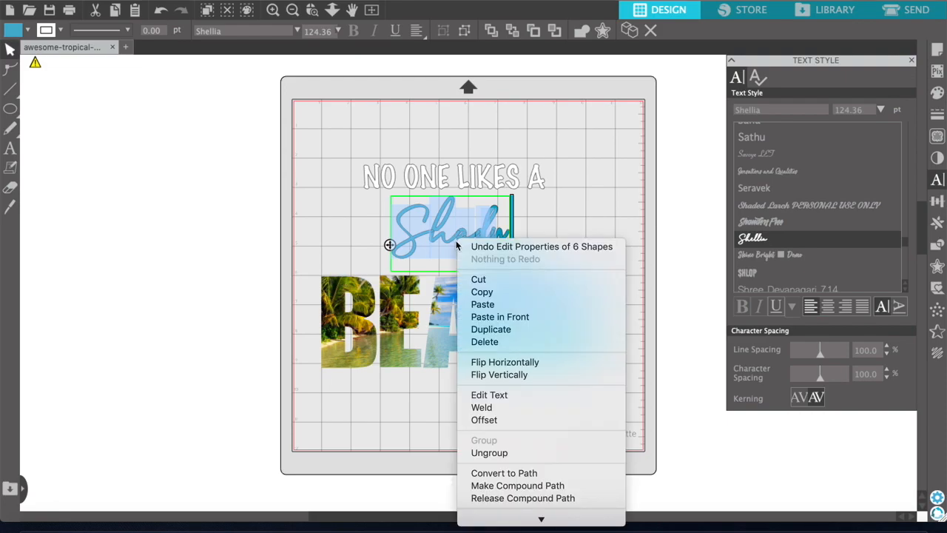
pyautogui.click(488, 410)
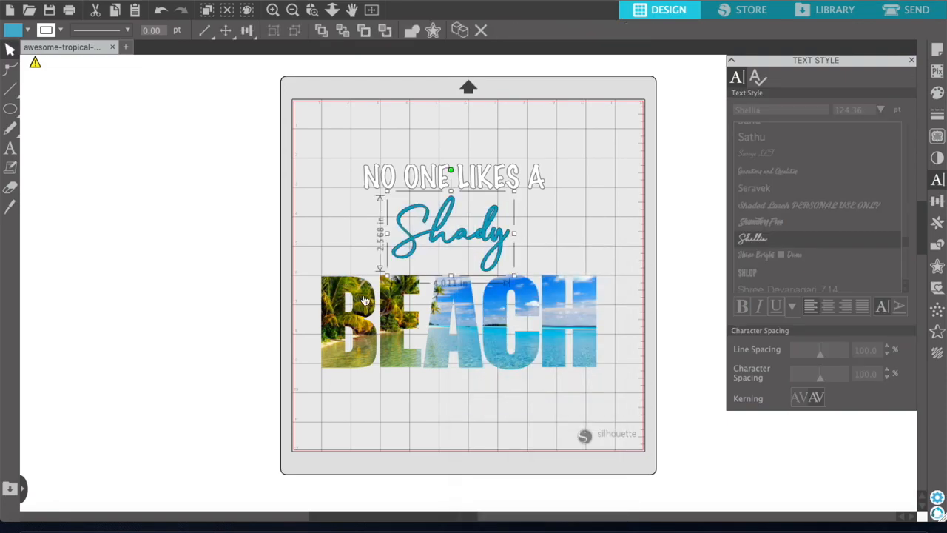
pyautogui.click(937, 93)
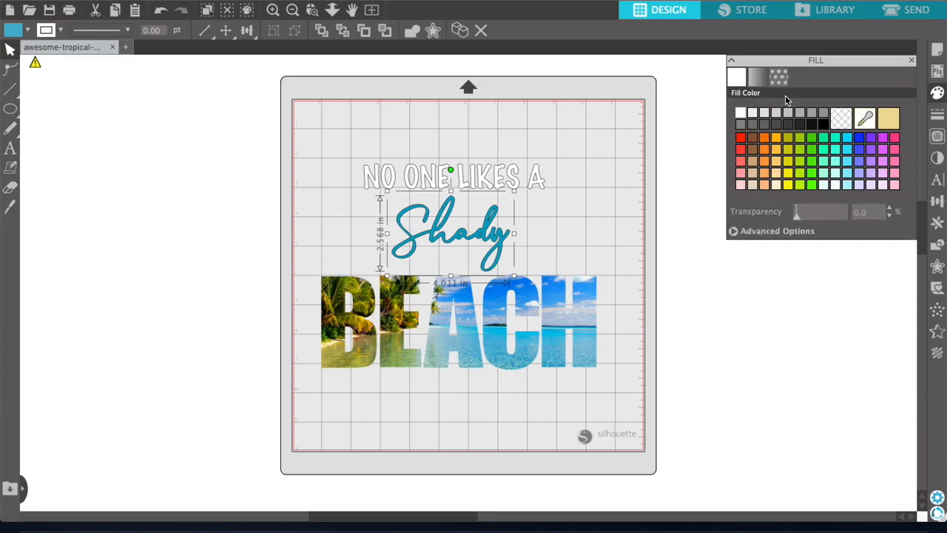
pyautogui.click(741, 113)
# Step: Move "Shady" down so it slightly overlaps BEACH, and bring "NO ONE LIKES A" down closer above it
pyautogui.moveTo(478, 236); pyautogui.dragTo(473, 246)
pyautogui.moveTo(491, 182); pyautogui.dragTo(490, 190)
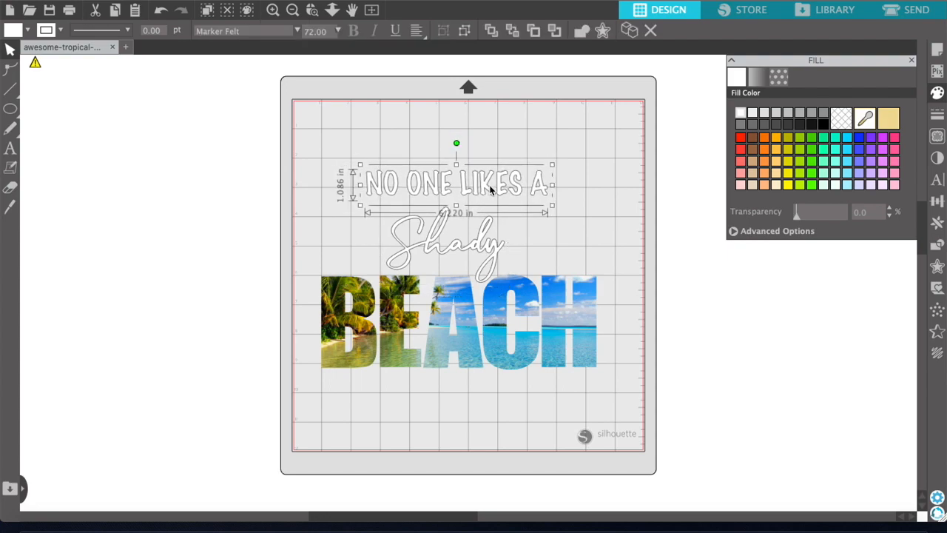
# Step: Create an outer offset of 0.045 in with rounded corners around the "NO ONE LIKES A" text
pyautogui.click(937, 267)
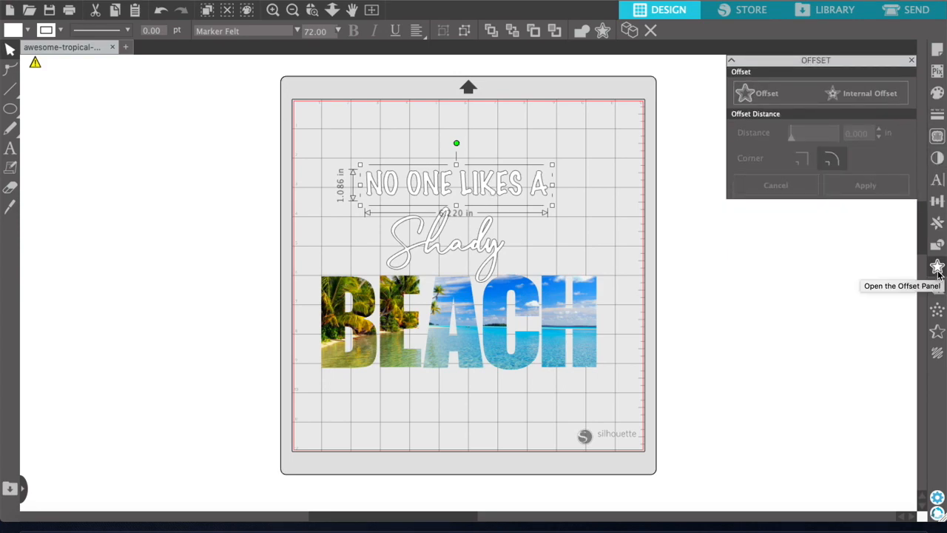
pyautogui.click(766, 93)
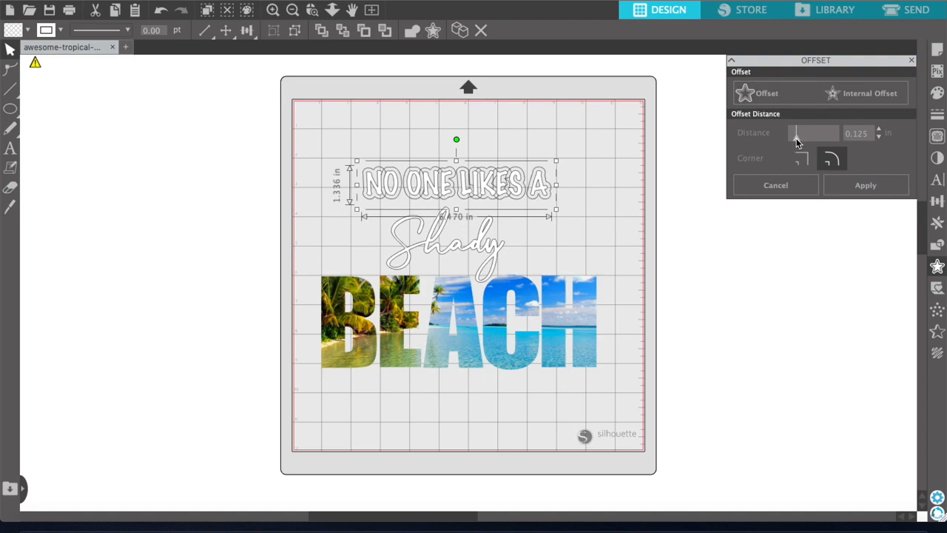
pyautogui.moveTo(797, 142); pyautogui.dragTo(793, 143)
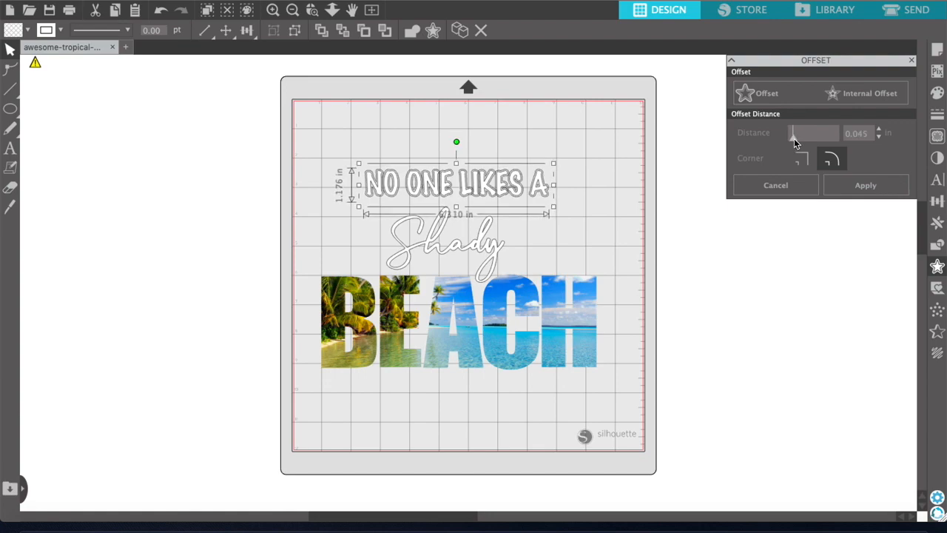
pyautogui.click(841, 191)
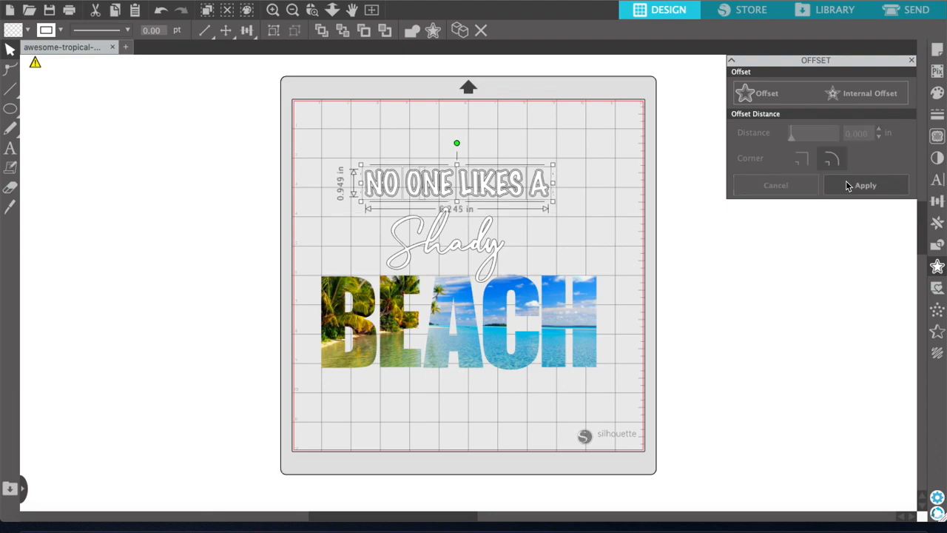
# Step: Fill the offset around "NO ONE LIKES A" with near-black and deselect it
pyautogui.click(937, 94)
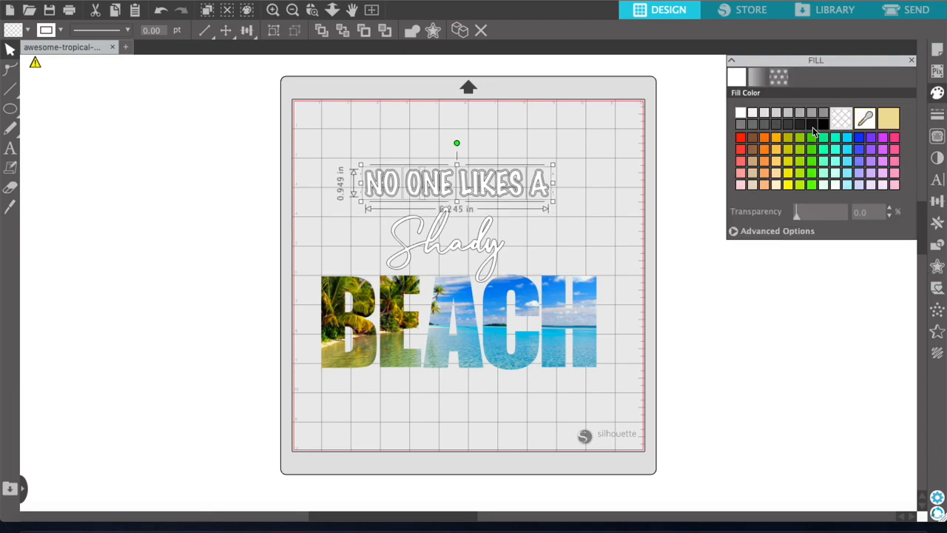
pyautogui.click(812, 125)
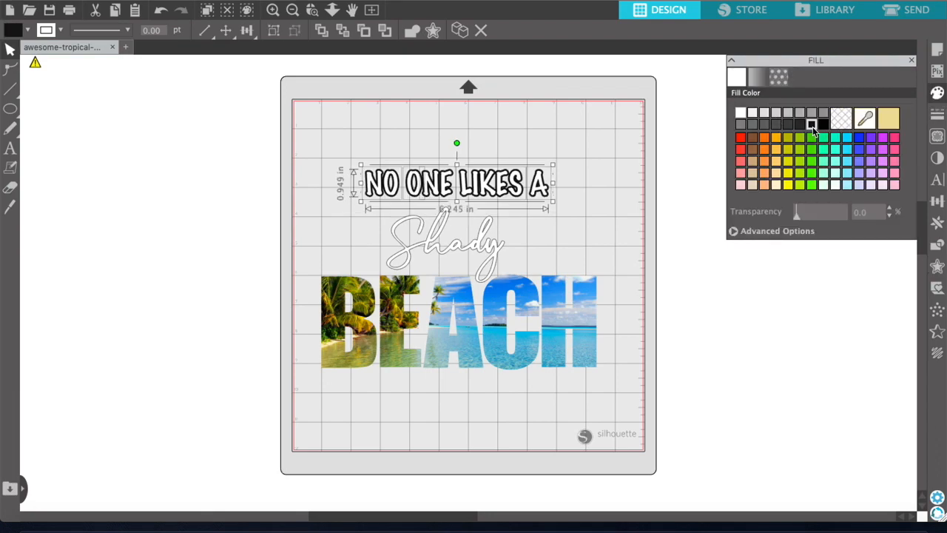
pyautogui.doubleClick(471, 250)
pyautogui.click(321, 245)
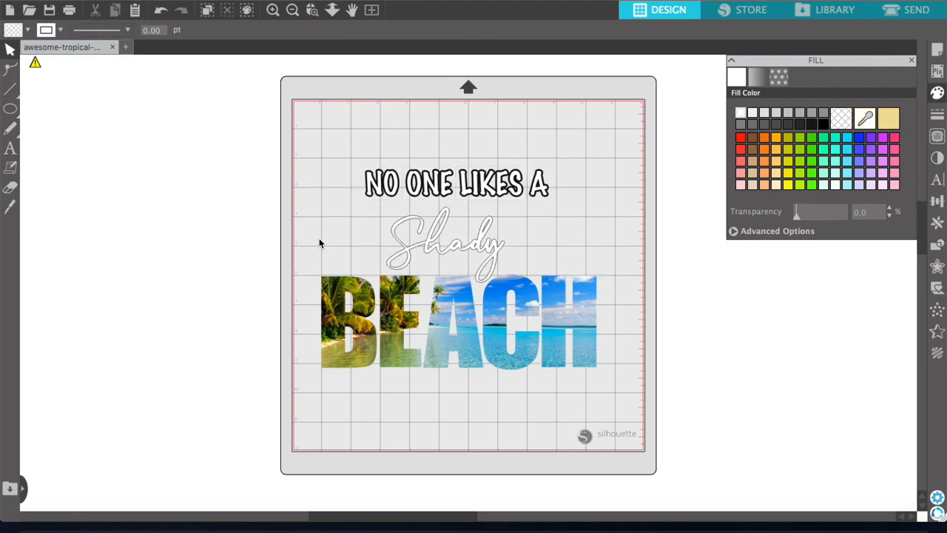
# Step: Create an outer offset of 0.045 in with rounded corners around the welded "Shady" shape
pyautogui.click(500, 252)
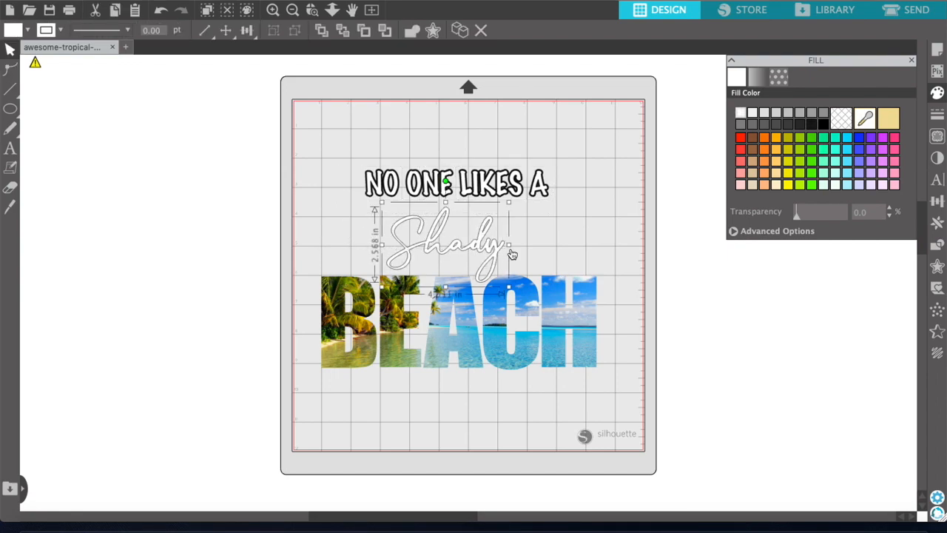
pyautogui.click(937, 266)
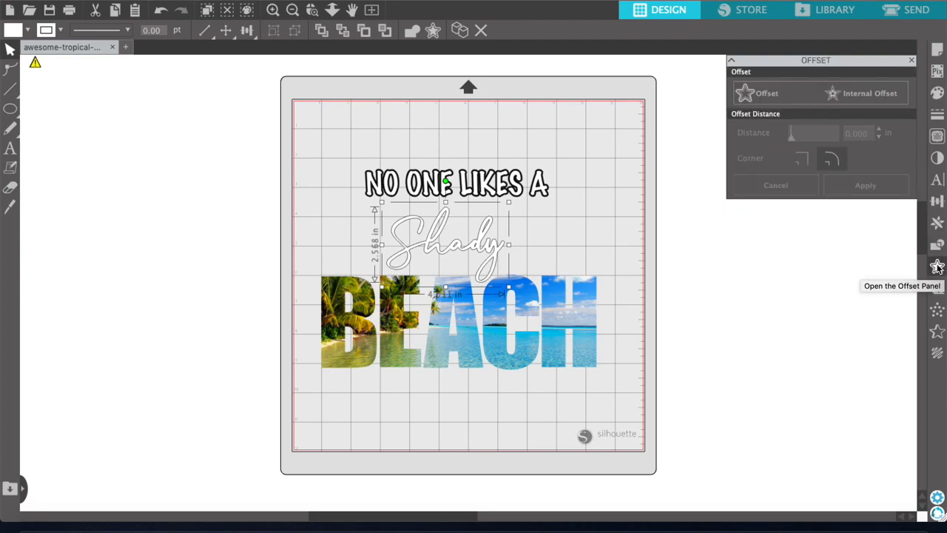
pyautogui.click(759, 95)
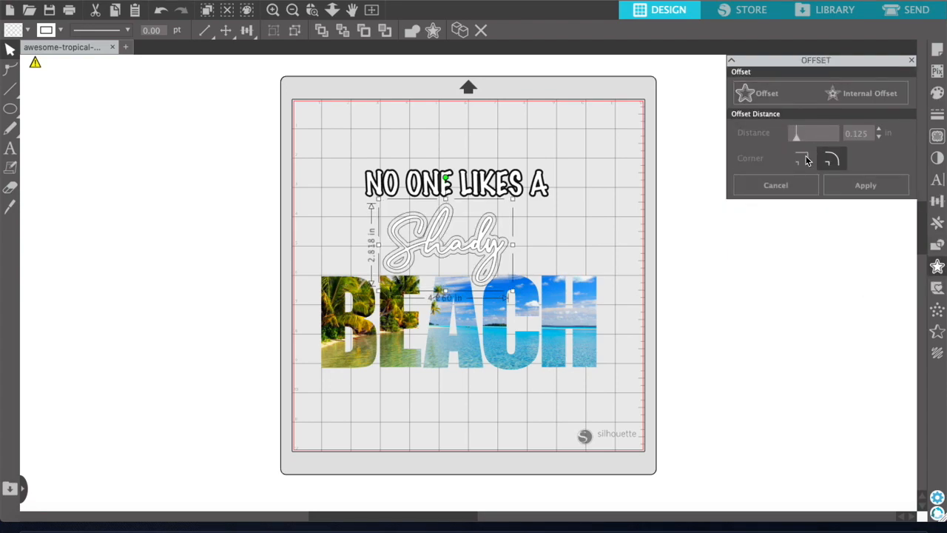
pyautogui.moveTo(795, 138); pyautogui.dragTo(794, 142)
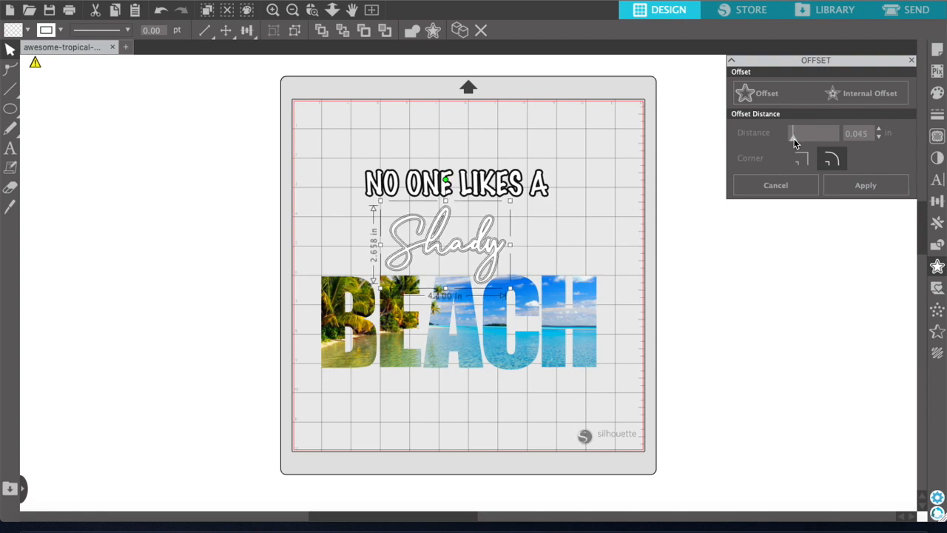
pyautogui.click(884, 192)
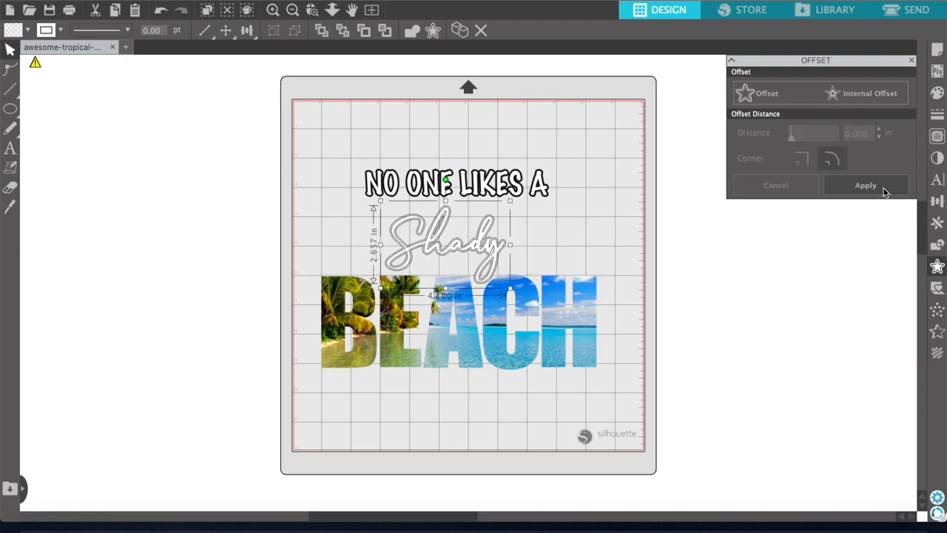
# Step: Fill the offset around "Shady" with black and deselect it
pyautogui.click(937, 93)
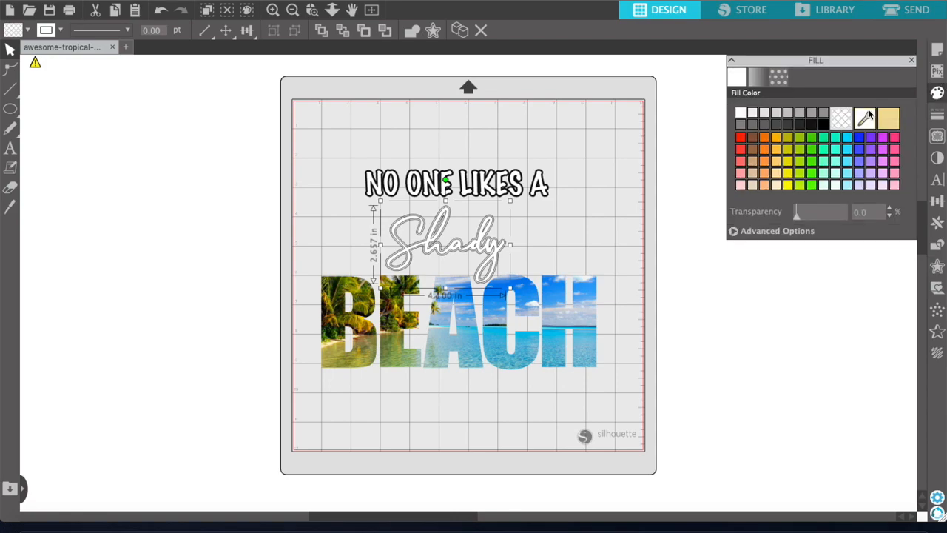
pyautogui.click(824, 125)
pyautogui.click(604, 225)
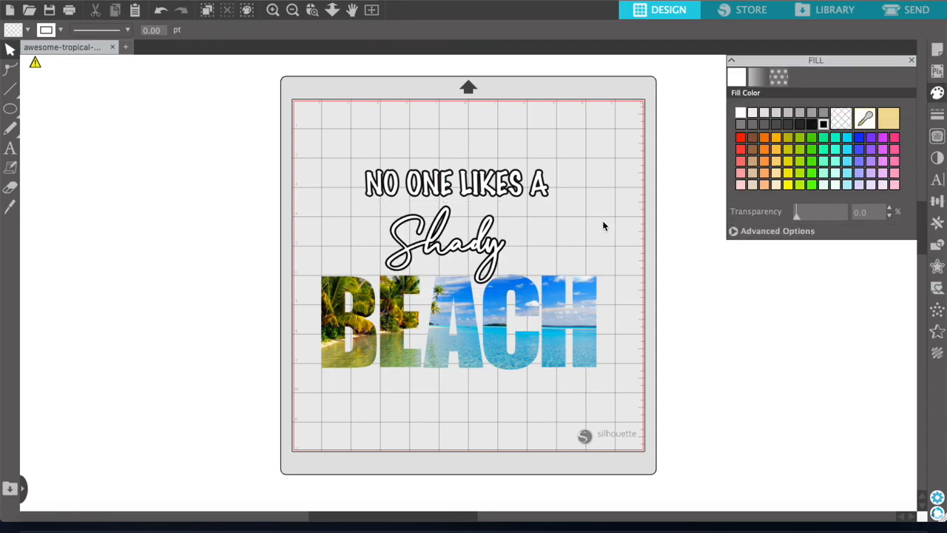
# Step: Stretch "Shady" together with its black offset to about 5.33 in wide, keeping the height, and lower it slightly
pyautogui.click(459, 250)
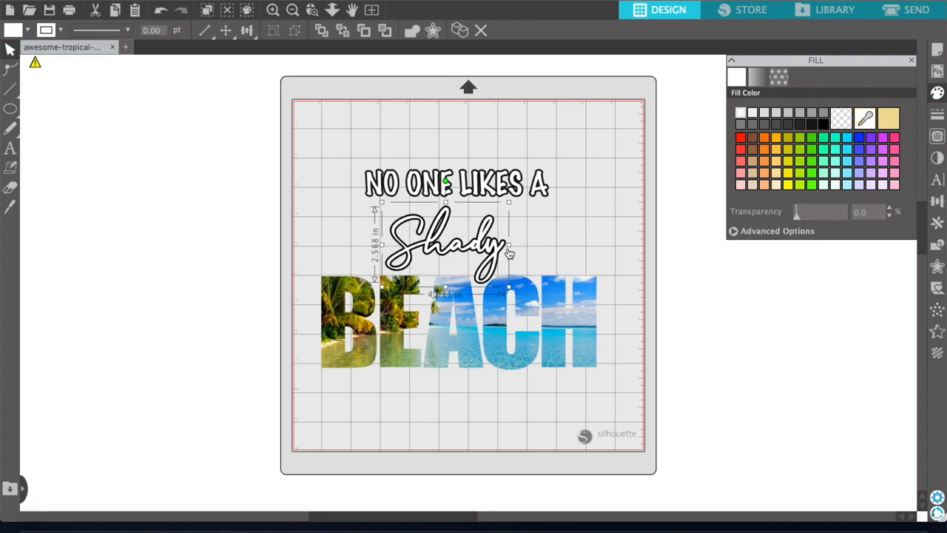
pyautogui.moveTo(509, 244)
pyautogui.mouseDown()
pyautogui.moveTo(521, 245)
pyautogui.moveTo(509, 247)
pyautogui.mouseUp()
pyautogui.click(545, 248)
pyautogui.click(495, 249)
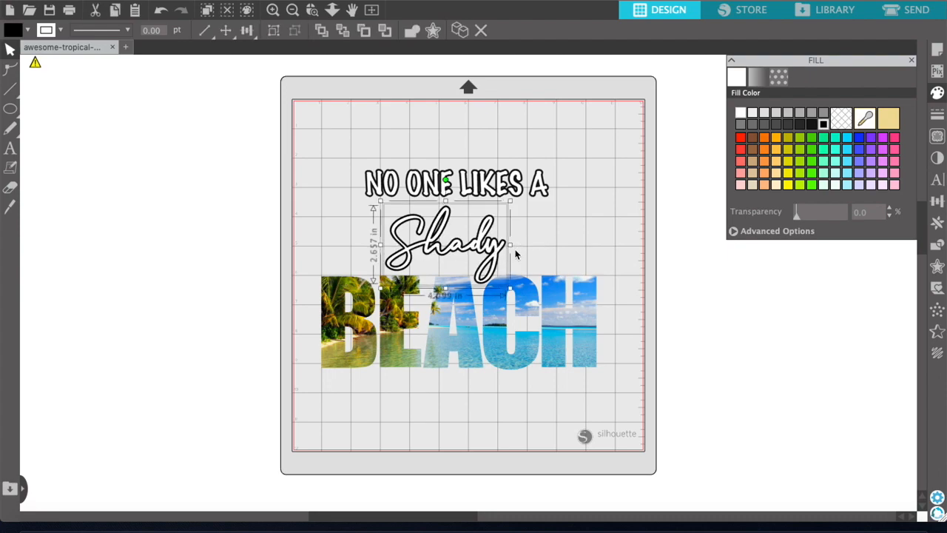
pyautogui.moveTo(509, 244); pyautogui.dragTo(480, 252)
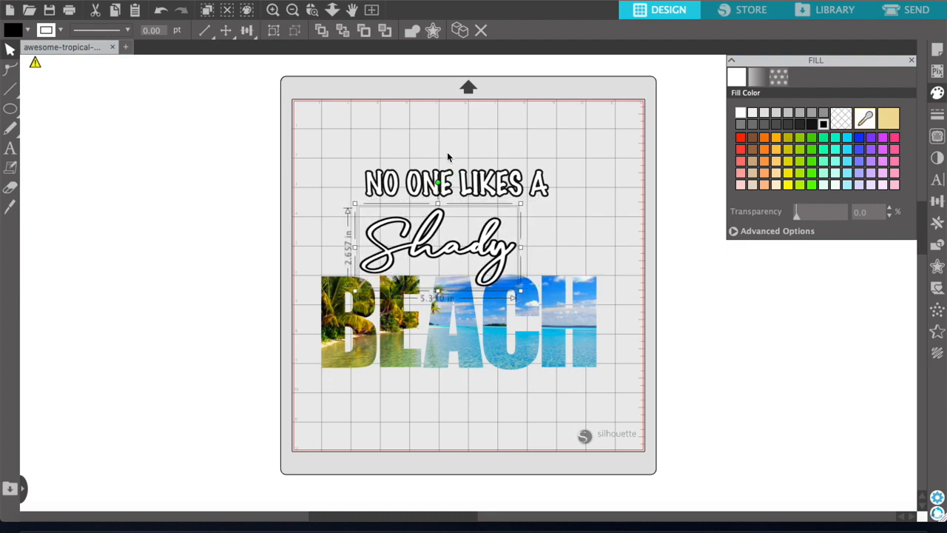
# Step: Group the "NO ONE LIKES A" text with its dark offset
pyautogui.doubleClick(435, 186)
pyautogui.click(348, 156)
pyautogui.click(553, 190)
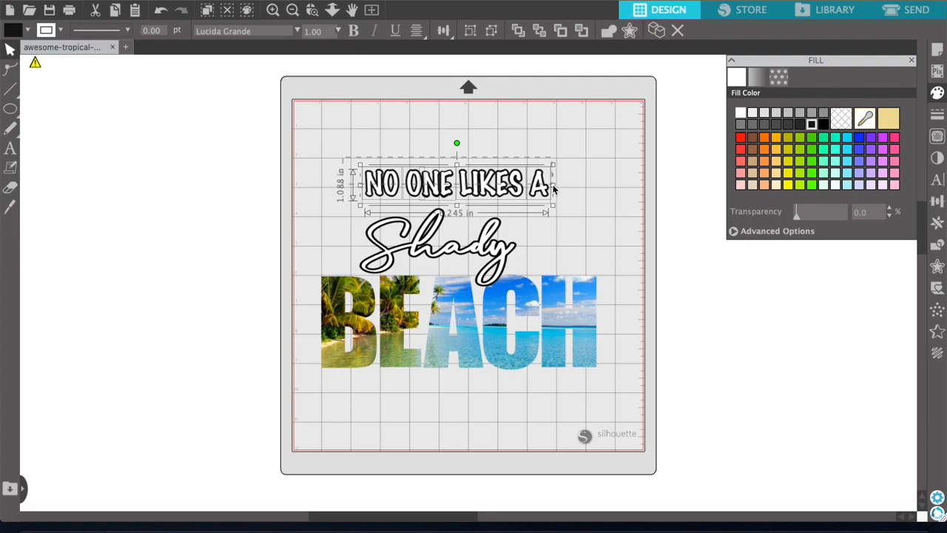
pyautogui.rightClick(553, 190)
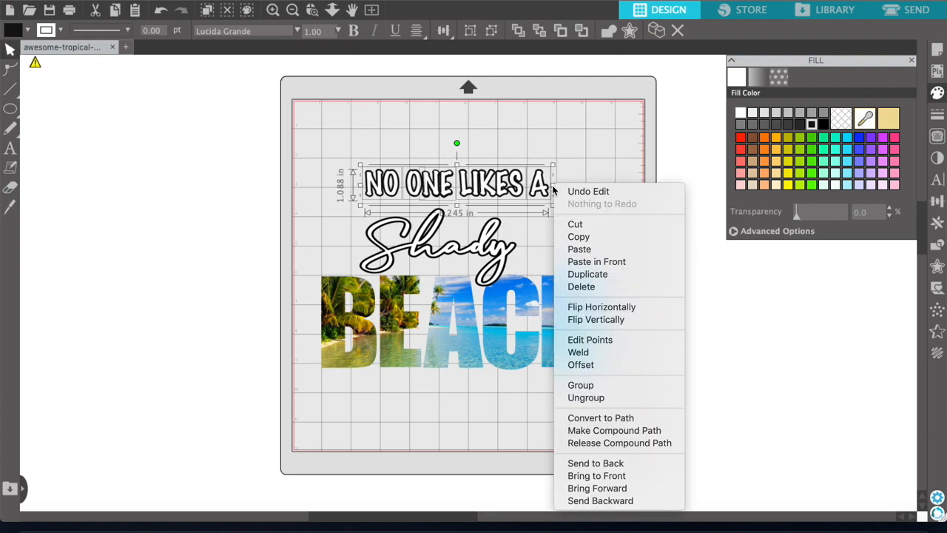
pyautogui.click(583, 385)
# Step: Group the white "Shady" shape with its black offset
pyautogui.moveTo(301, 222); pyautogui.dragTo(506, 264)
pyautogui.rightClick(505, 259)
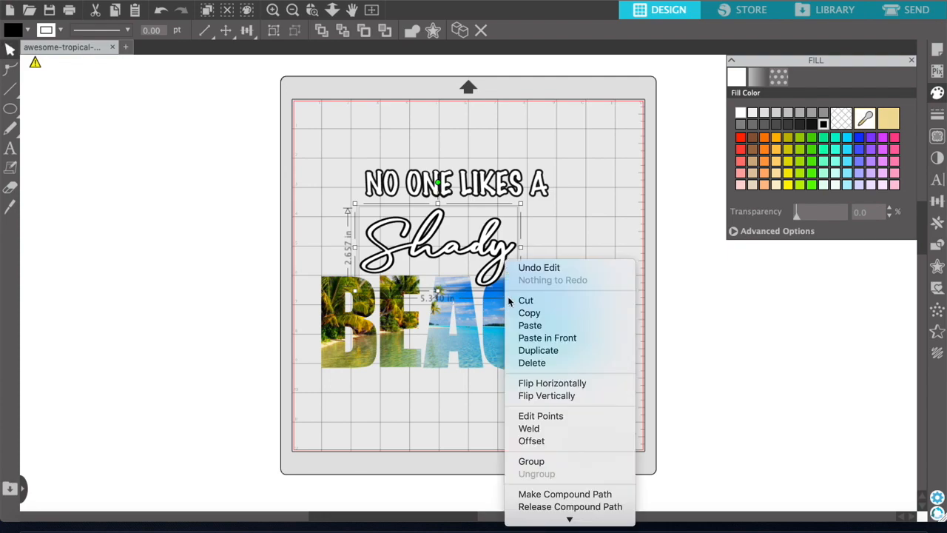
pyautogui.click(537, 461)
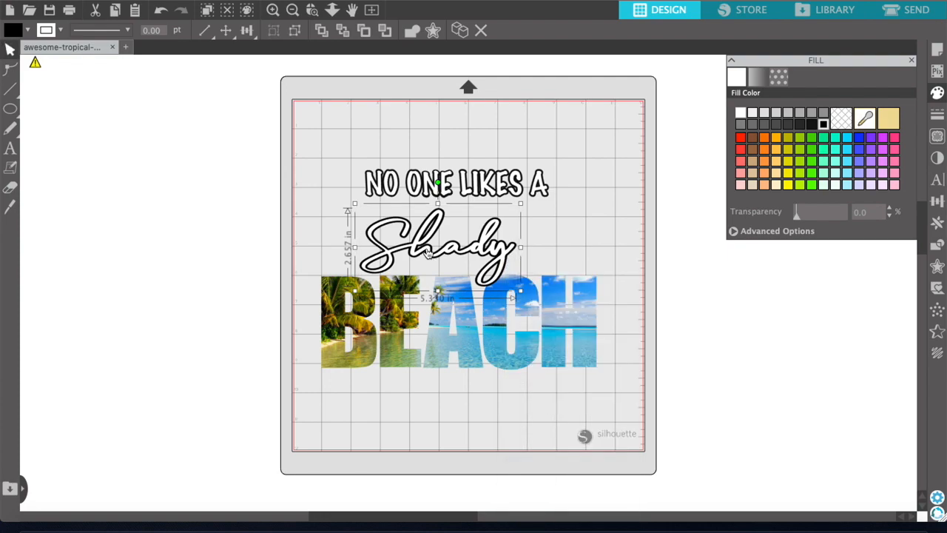
# Step: Lower "Shady" so it overlaps the top of BEACH, recentre it, and bring "NO ONE LIKES A" down close above it
pyautogui.moveTo(403, 257)
pyautogui.mouseDown()
pyautogui.moveTo(405, 247)
pyautogui.moveTo(394, 267)
pyautogui.mouseUp()
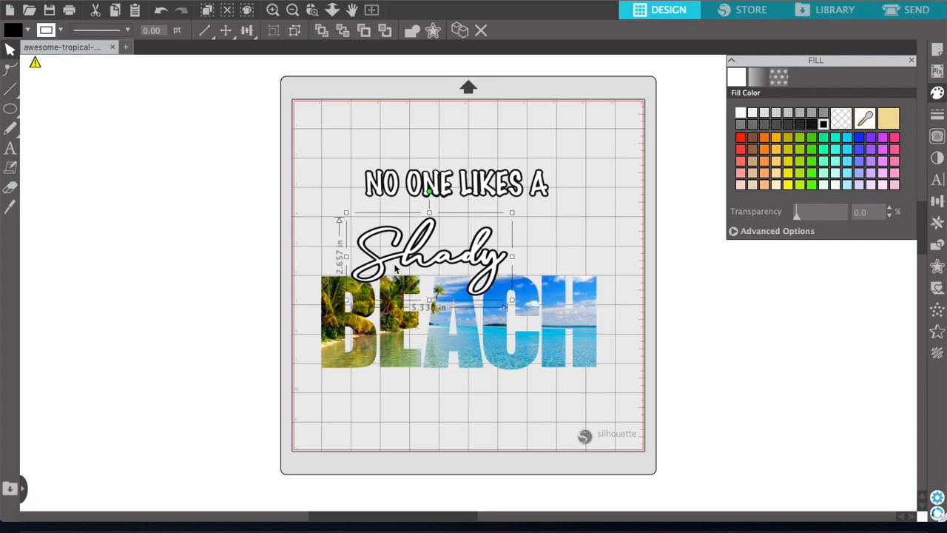
pyautogui.moveTo(436, 174); pyautogui.dragTo(436, 186)
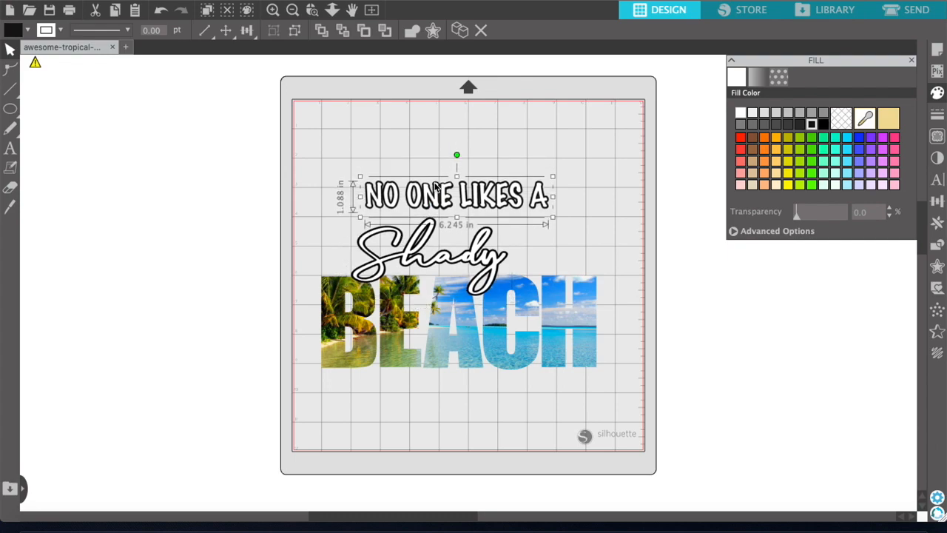
pyautogui.click(478, 334)
pyautogui.moveTo(476, 262); pyautogui.dragTo(499, 258)
pyautogui.click(498, 187)
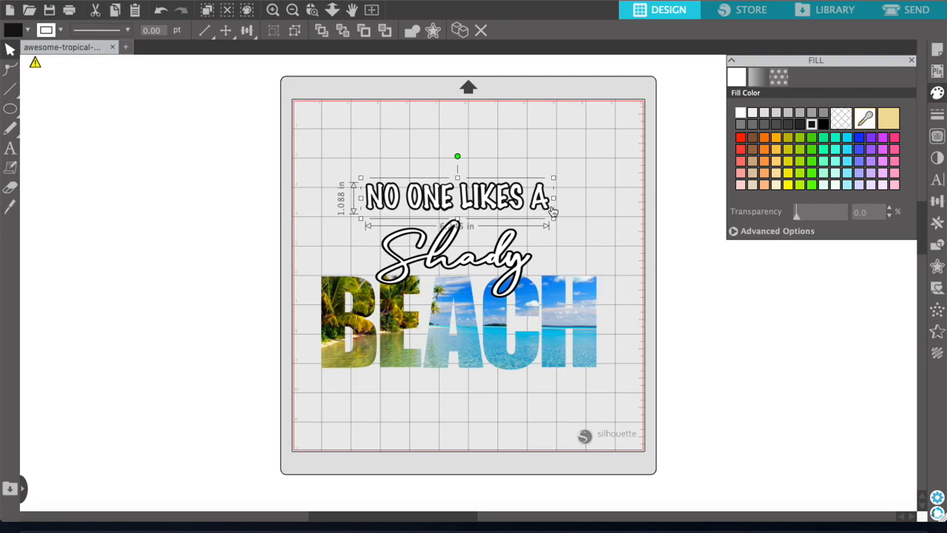
pyautogui.moveTo(557, 224); pyautogui.dragTo(572, 229)
# Step: Move "NO ONE LIKES A" and "Shady" off the mat and shift BEACH up near the top of the page
pyautogui.moveTo(517, 206); pyautogui.dragTo(226, 193)
pyautogui.moveTo(421, 260); pyautogui.dragTo(183, 247)
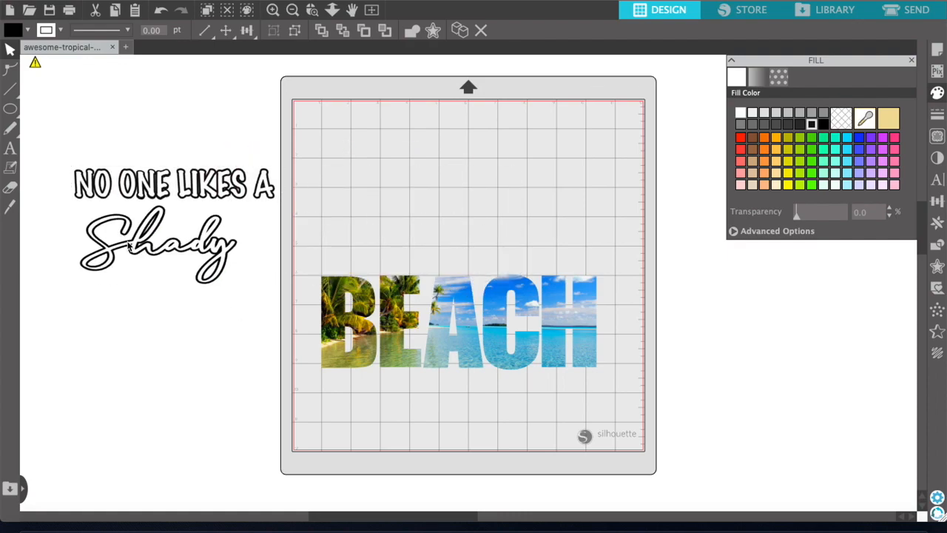
pyautogui.moveTo(381, 319); pyautogui.dragTo(379, 211)
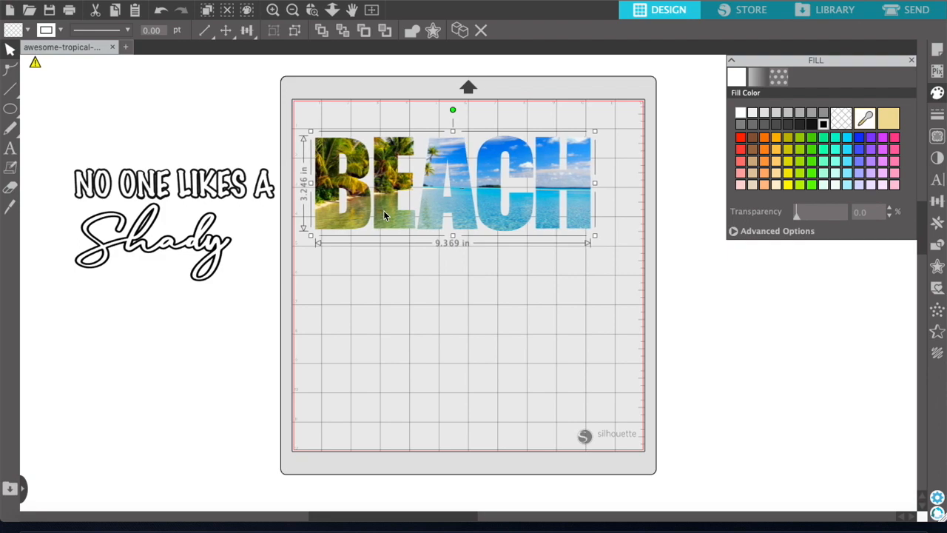
# Step: Set the page size to Letter (8.5 x 11.0 in) and nudge BEACH slightly down
pyautogui.click(939, 53)
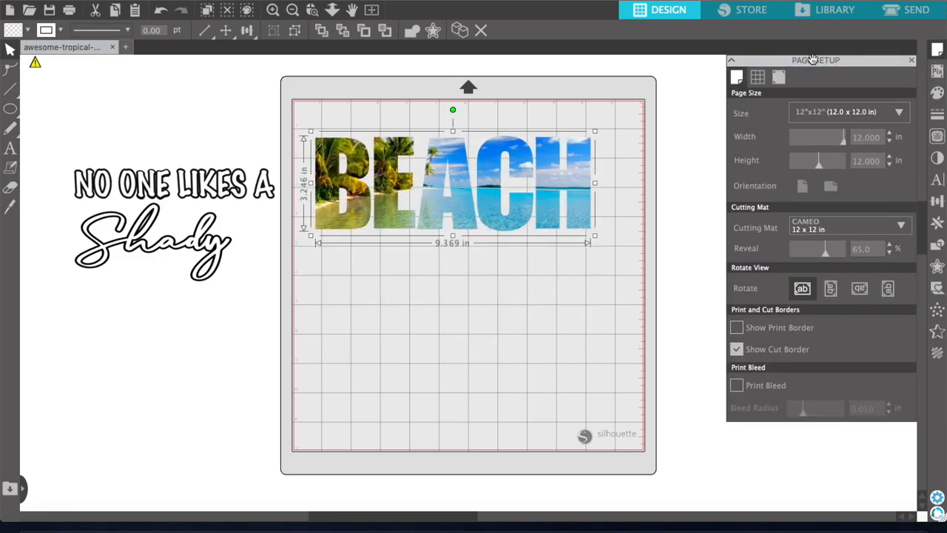
pyautogui.moveTo(486, 187); pyautogui.dragTo(487, 194)
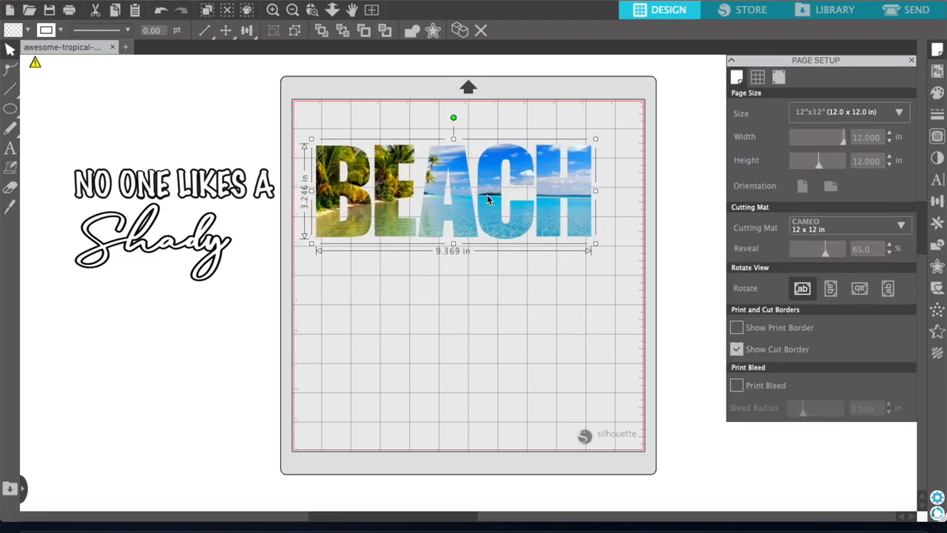
pyautogui.click(875, 117)
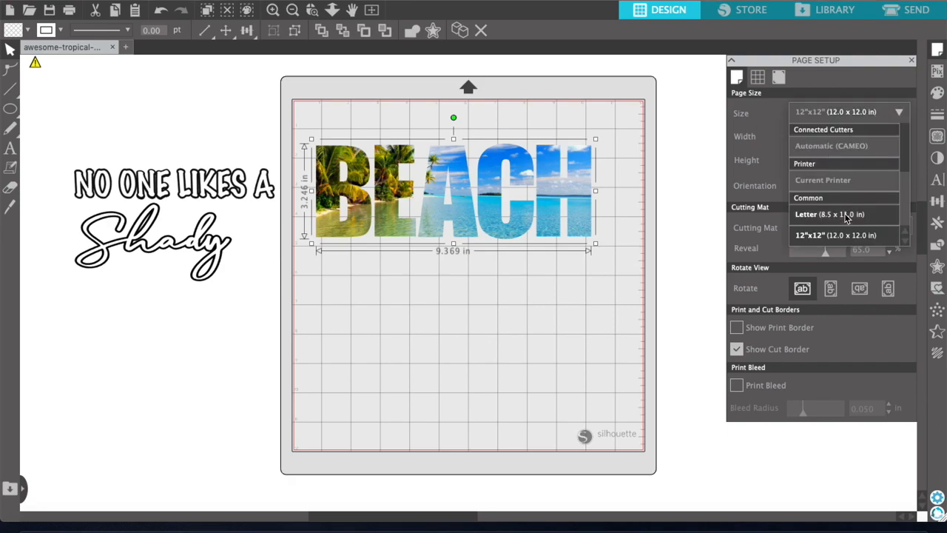
pyautogui.click(847, 215)
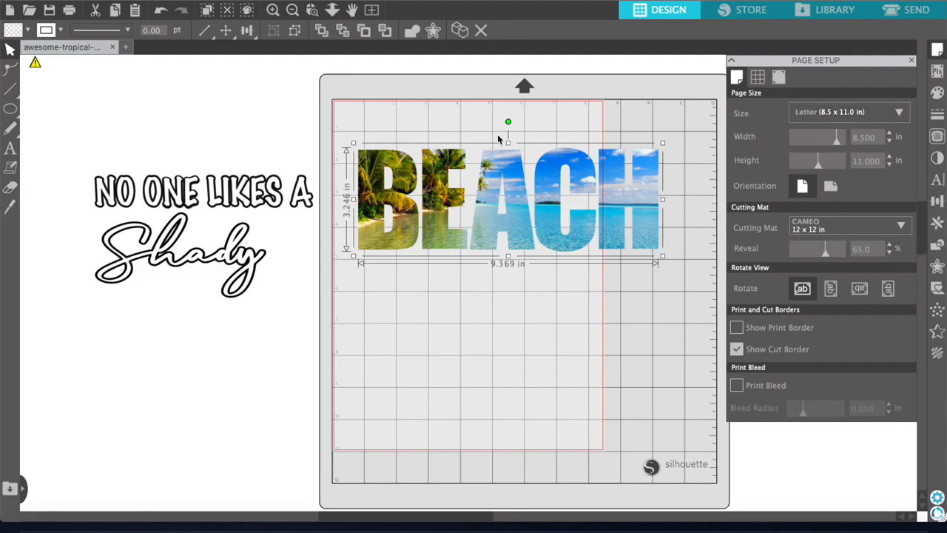
# Step: Rotate BEACH about 90 degrees clockwise and place it vertically within the Letter page
pyautogui.moveTo(481, 217); pyautogui.dragTo(465, 206)
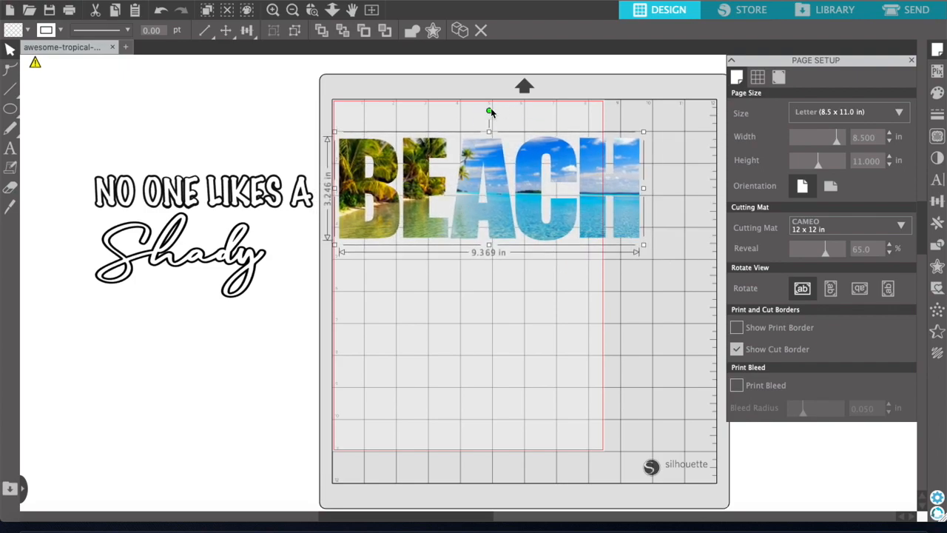
pyautogui.moveTo(489, 111); pyautogui.dragTo(558, 186)
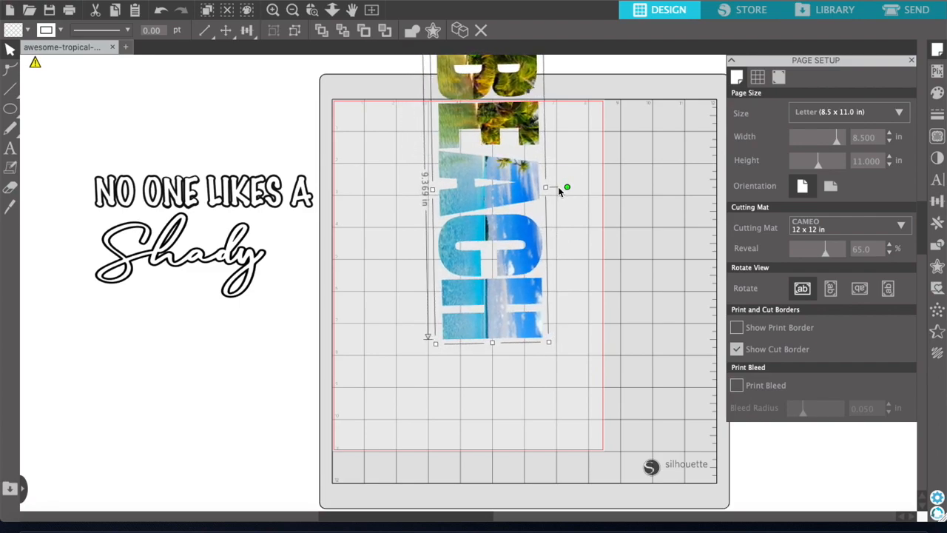
pyautogui.moveTo(494, 217); pyautogui.dragTo(486, 279)
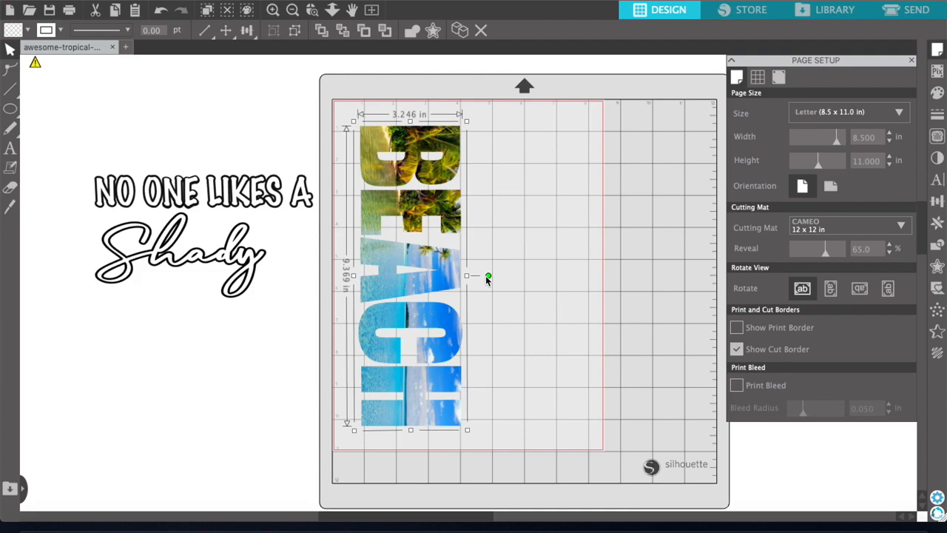
pyautogui.moveTo(437, 275); pyautogui.dragTo(479, 278)
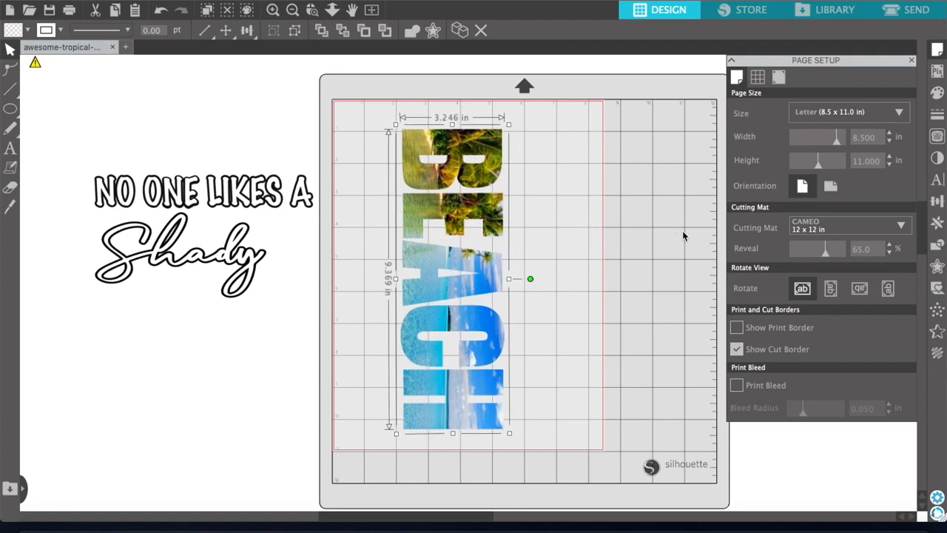
# Step: Turn on Type 1 registration marks (CAMEO, Portrait, Curio) and shift BEACH up to fit inside the cut border
pyautogui.click(778, 77)
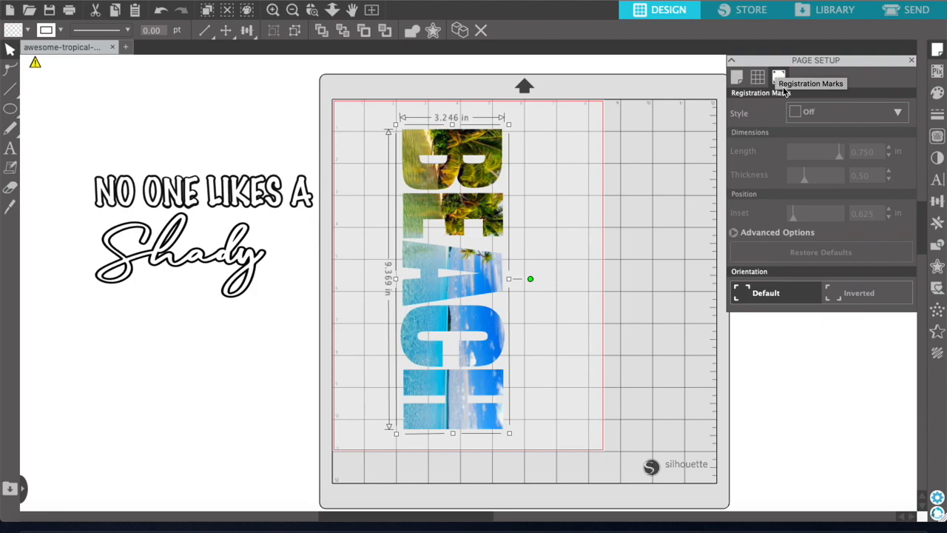
pyautogui.click(839, 112)
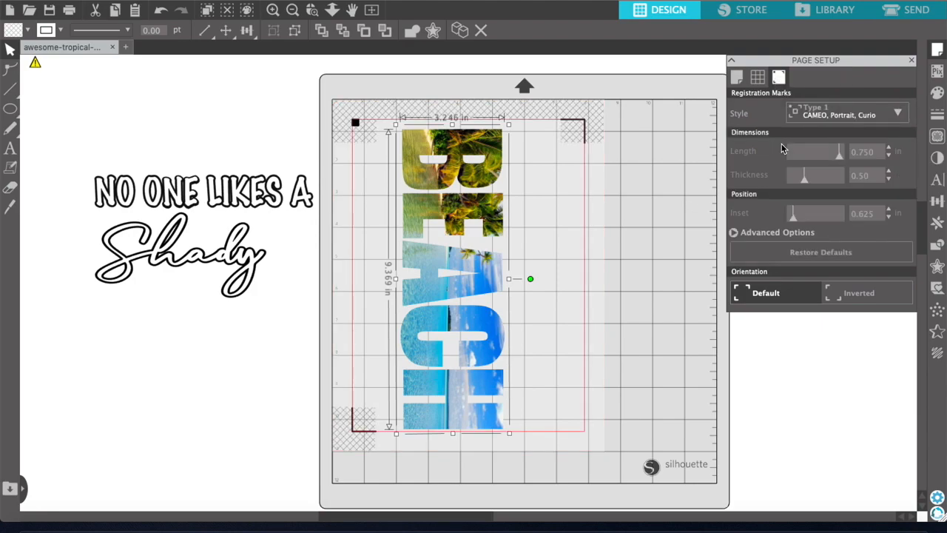
pyautogui.moveTo(461, 178); pyautogui.dragTo(461, 170)
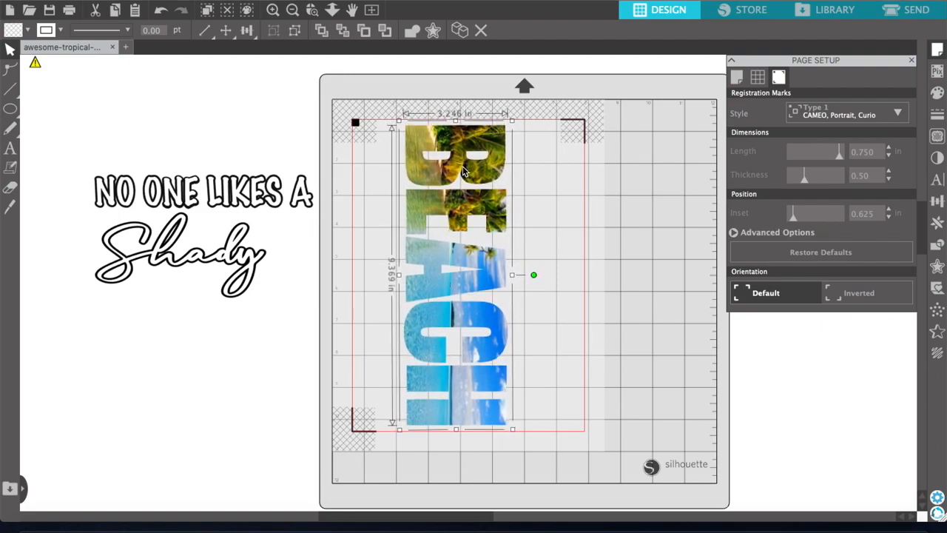
# Step: Make the rotated BEACH letters slightly taller by stretching them across the page without changing the word's length
pyautogui.click(660, 215)
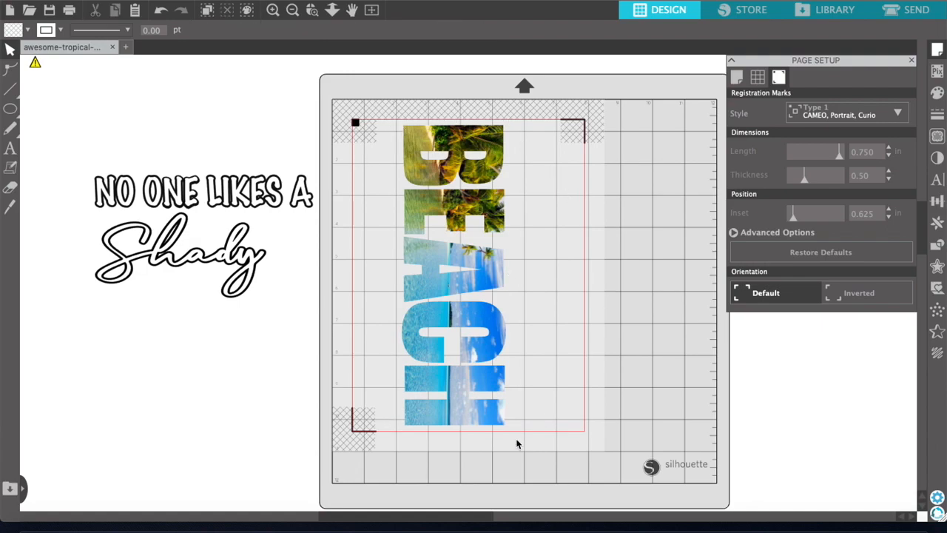
pyautogui.click(461, 217)
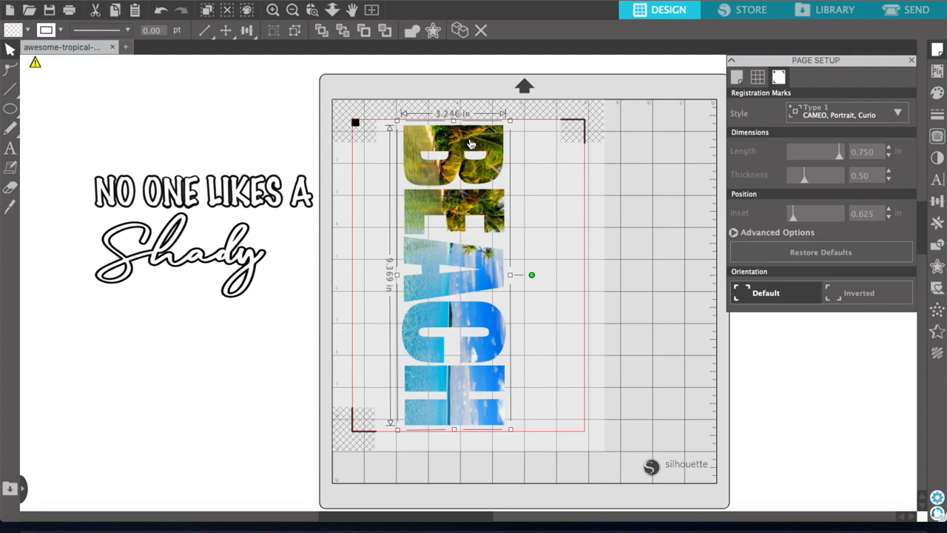
pyautogui.moveTo(510, 275); pyautogui.dragTo(465, 281)
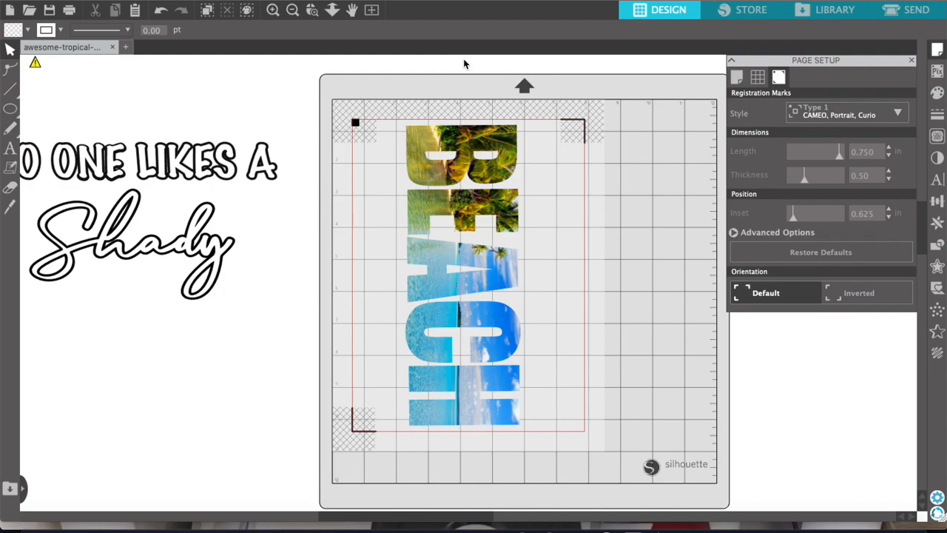
# Step: Review the send modes and set the BEACH letters to cut by fill colour using the Pattern fill
pyautogui.click(914, 10)
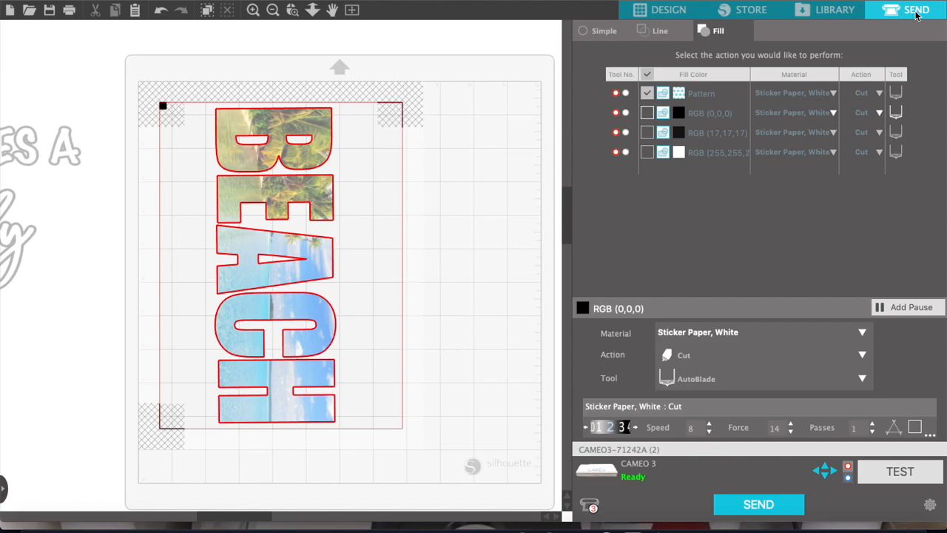
pyautogui.click(606, 34)
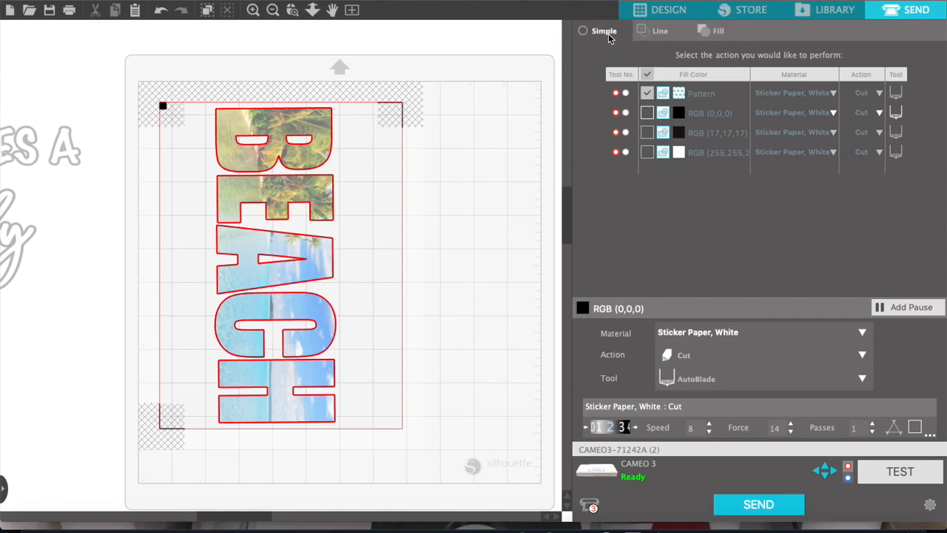
pyautogui.click(655, 34)
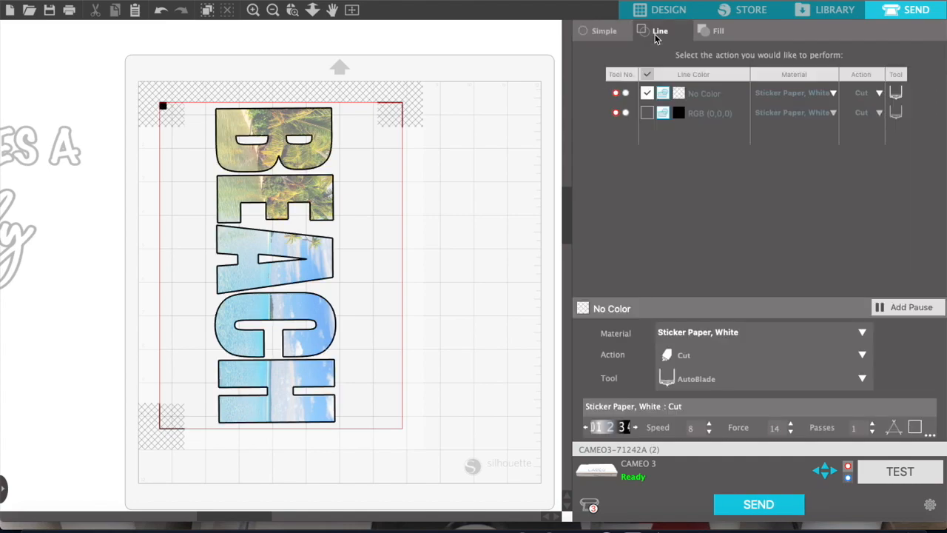
pyautogui.click(712, 41)
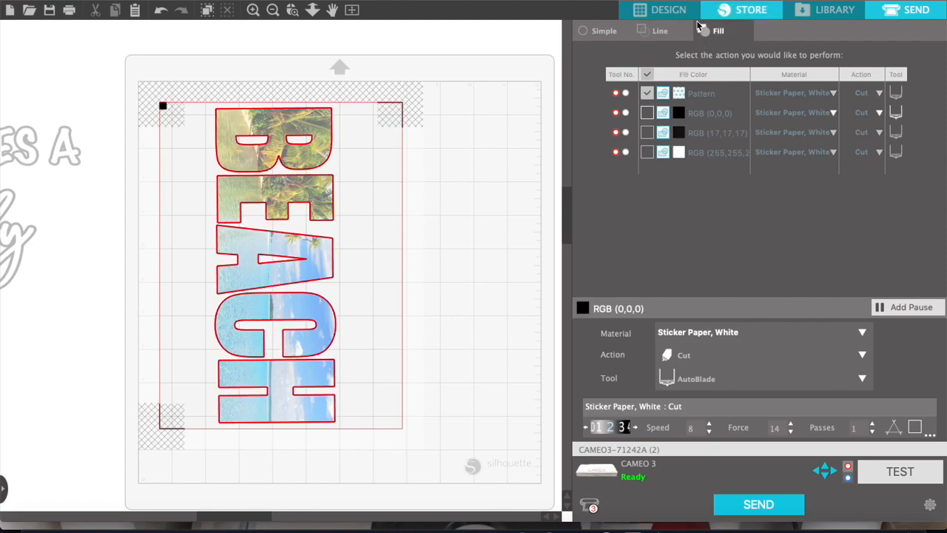
pyautogui.click(647, 93)
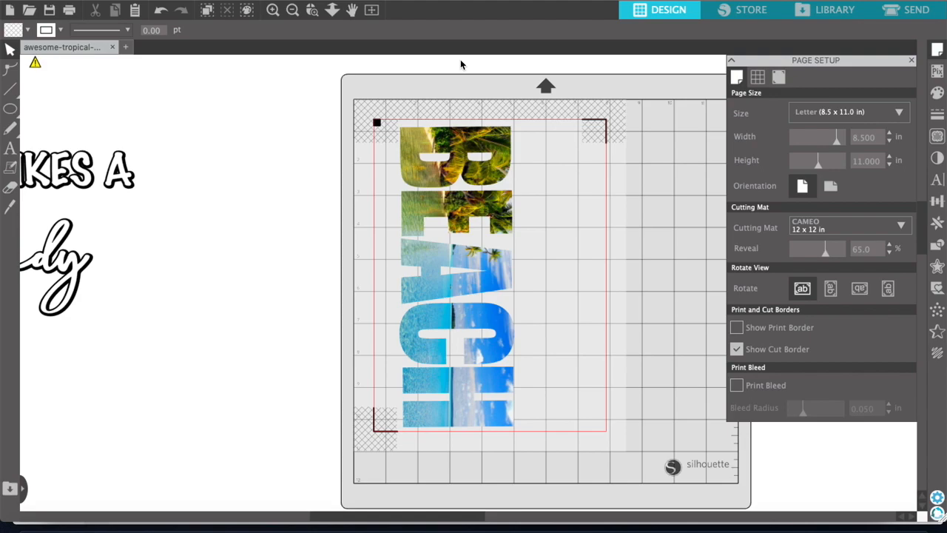
# Step: Move the BEACH letters off the mat beside the text groups and deselect them
pyautogui.moveTo(431, 169); pyautogui.dragTo(121, 244)
pyautogui.press('Escape')
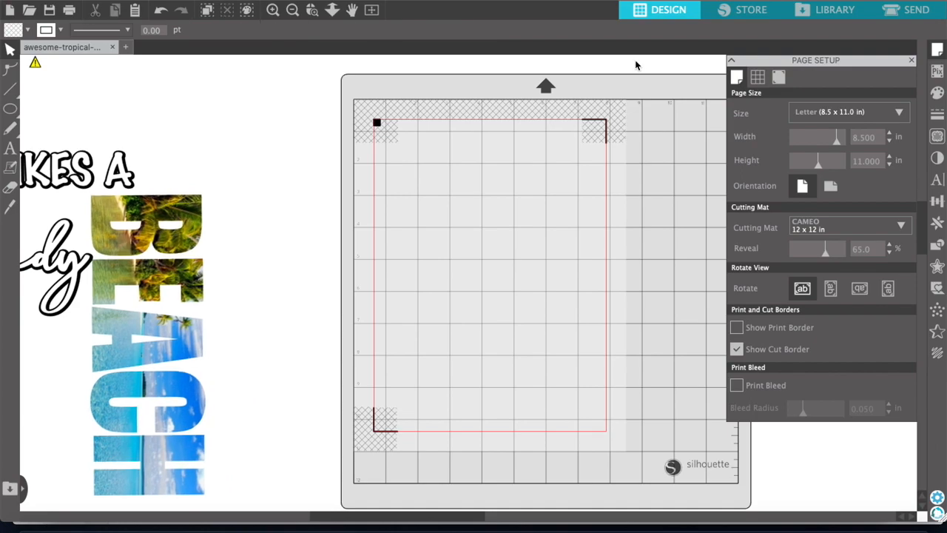
# Step: Turn off the registration marks and set the page size to 12"x12" (12.0 x 12.0 in)
pyautogui.click(778, 80)
pyautogui.click(818, 116)
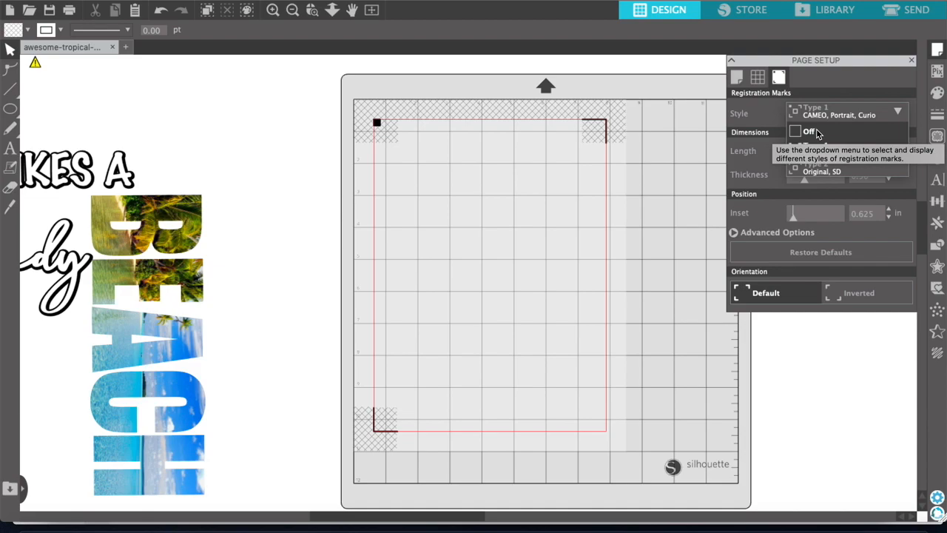
pyautogui.click(816, 132)
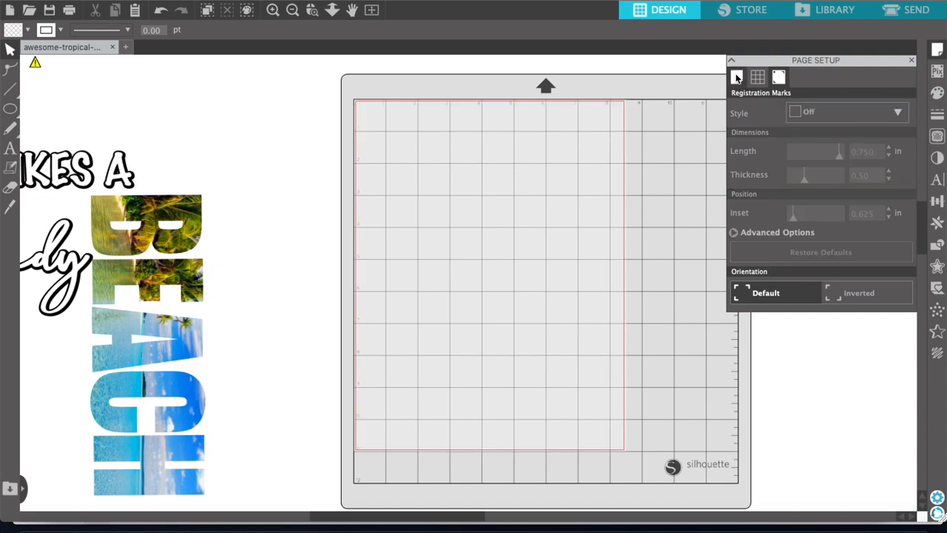
pyautogui.click(736, 77)
pyautogui.click(829, 113)
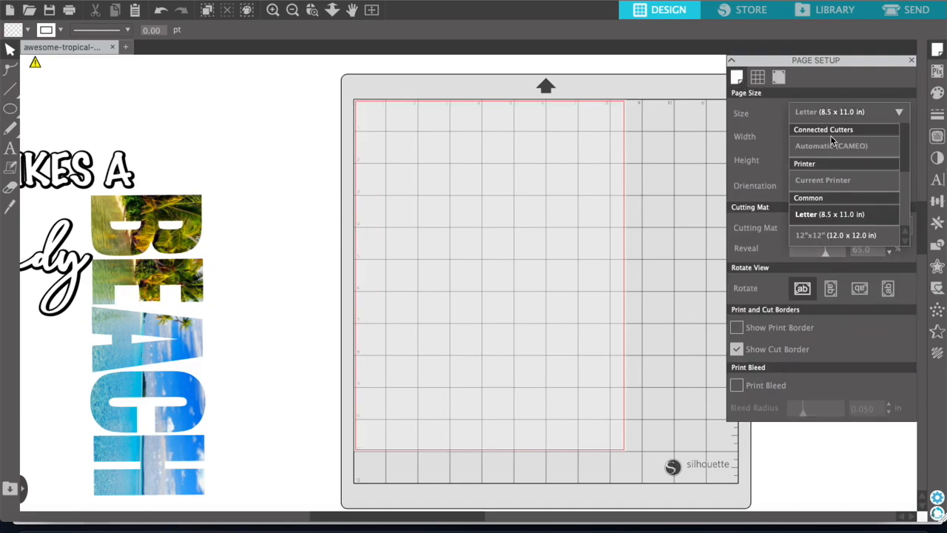
pyautogui.click(841, 235)
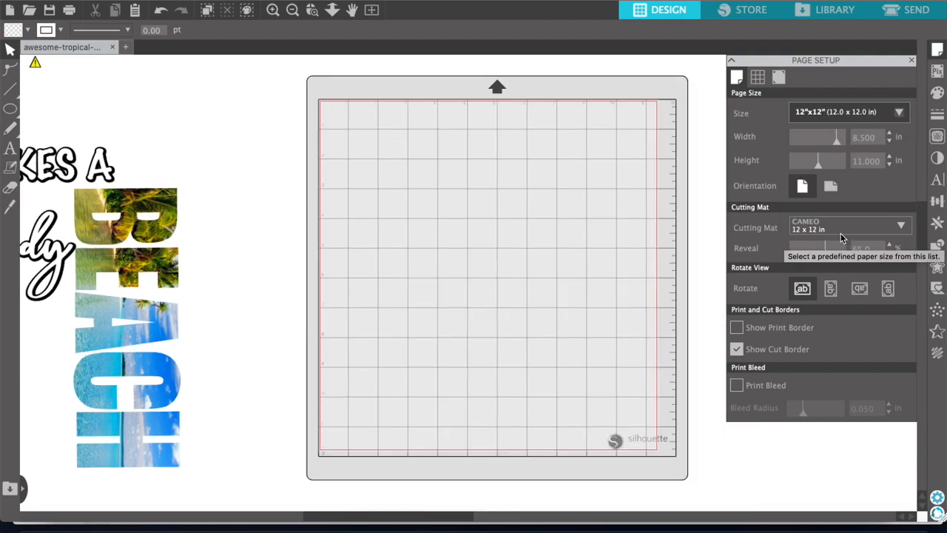
# Step: Move the NO ONE LIKES A Shady text group onto the upper part of the mat and flip it horizontally
pyautogui.moveTo(66, 169); pyautogui.dragTo(569, 142)
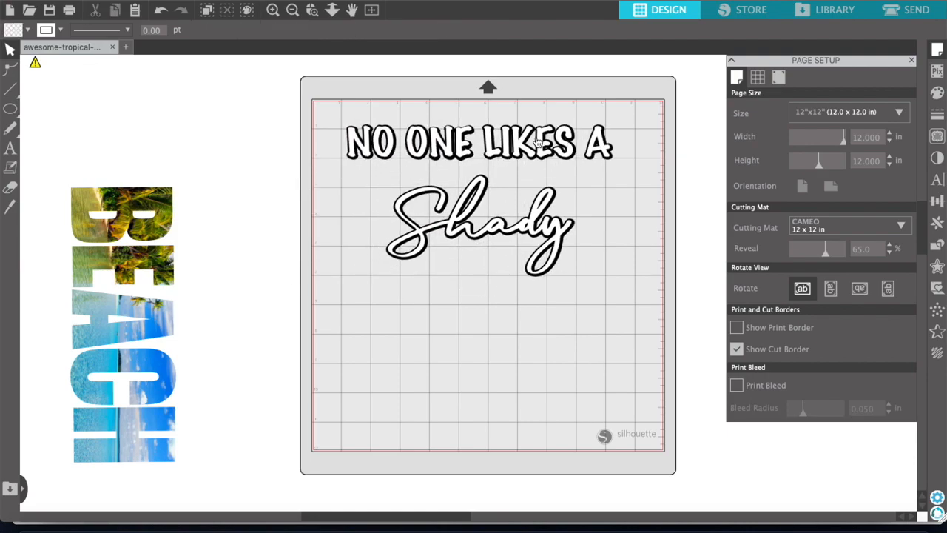
pyautogui.click(537, 141)
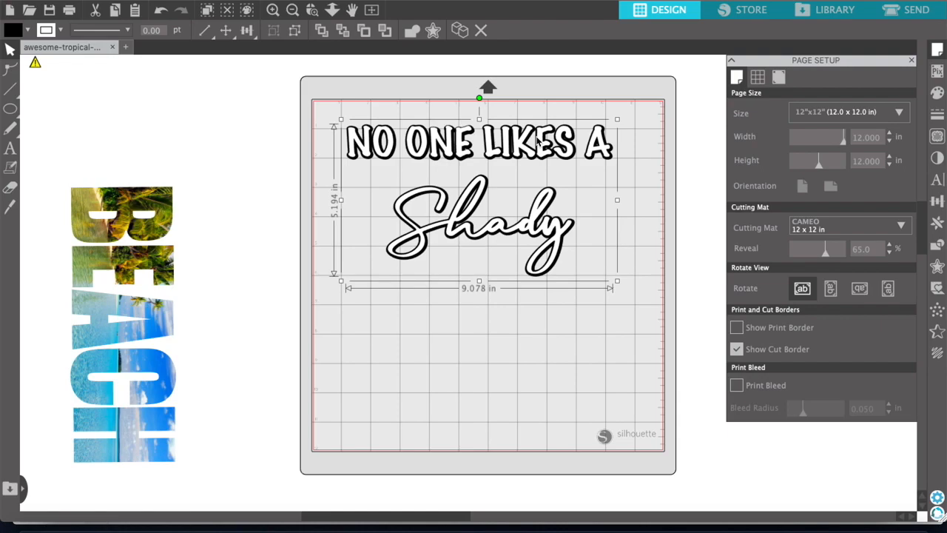
pyautogui.rightClick(537, 141)
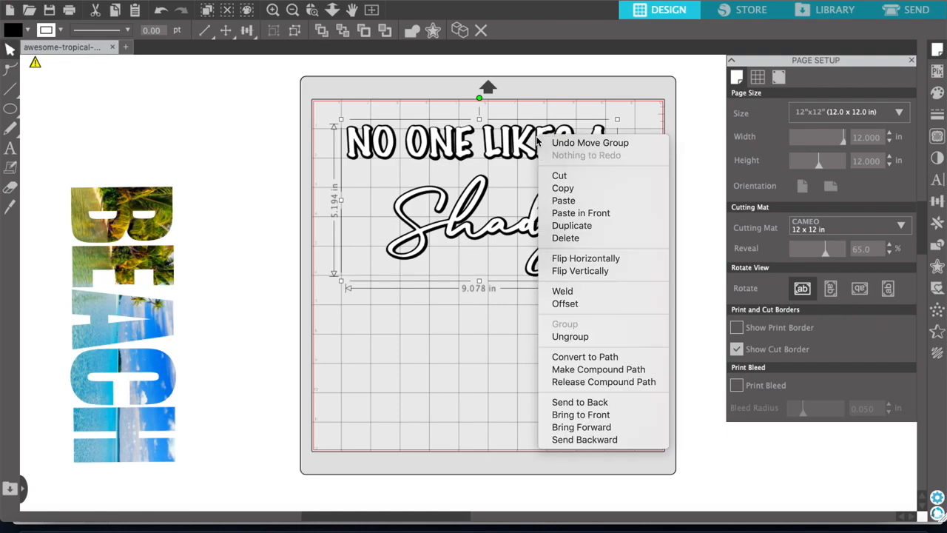
pyautogui.click(564, 259)
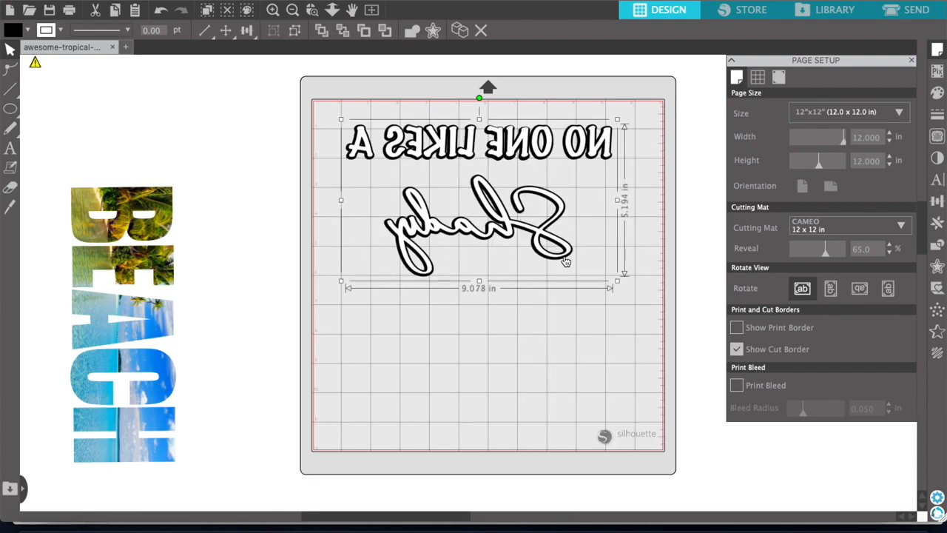
pyautogui.moveTo(501, 152); pyautogui.dragTo(499, 154)
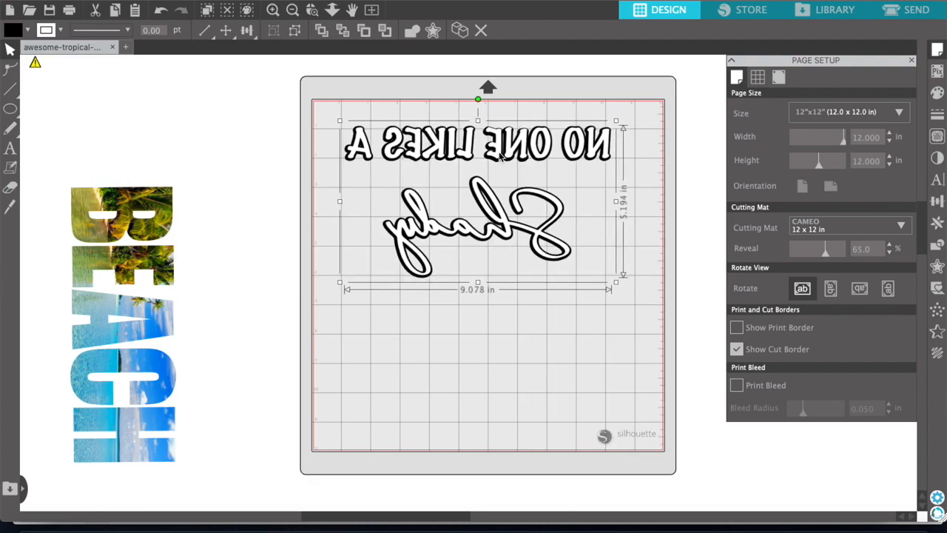
# Step: In the send settings, cut only the white RGB (255,255,255) fill instead of the black one, with Heat Transfer, Smooth as its material
pyautogui.click(909, 11)
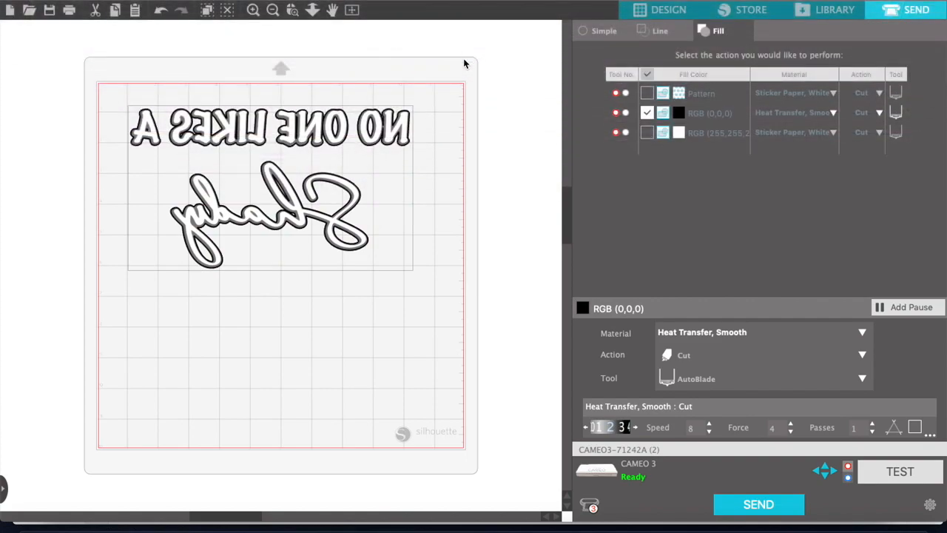
pyautogui.click(647, 114)
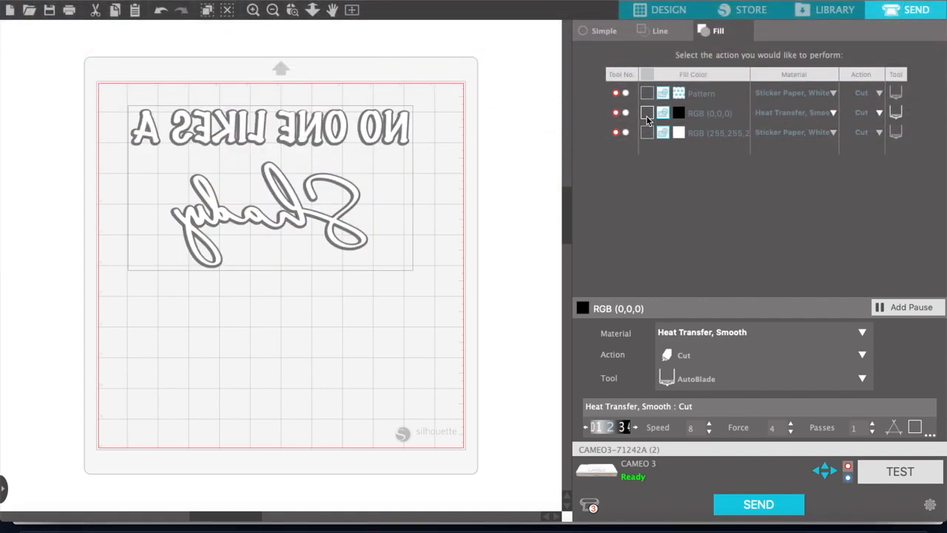
pyautogui.click(646, 133)
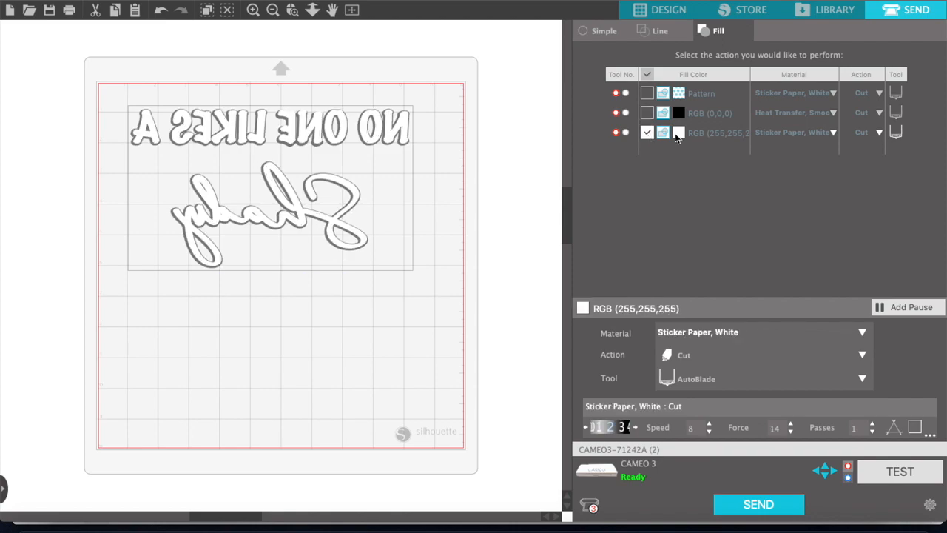
pyautogui.click(686, 338)
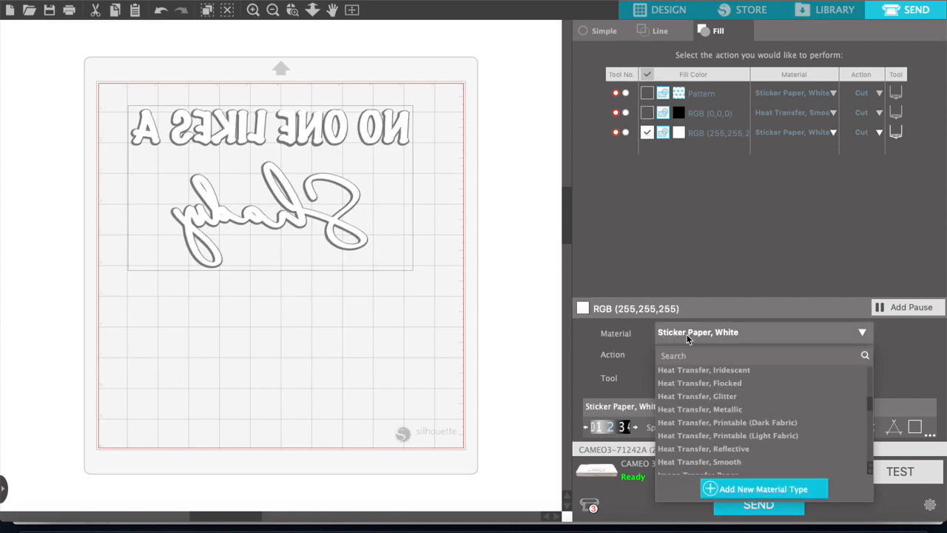
pyautogui.click(711, 462)
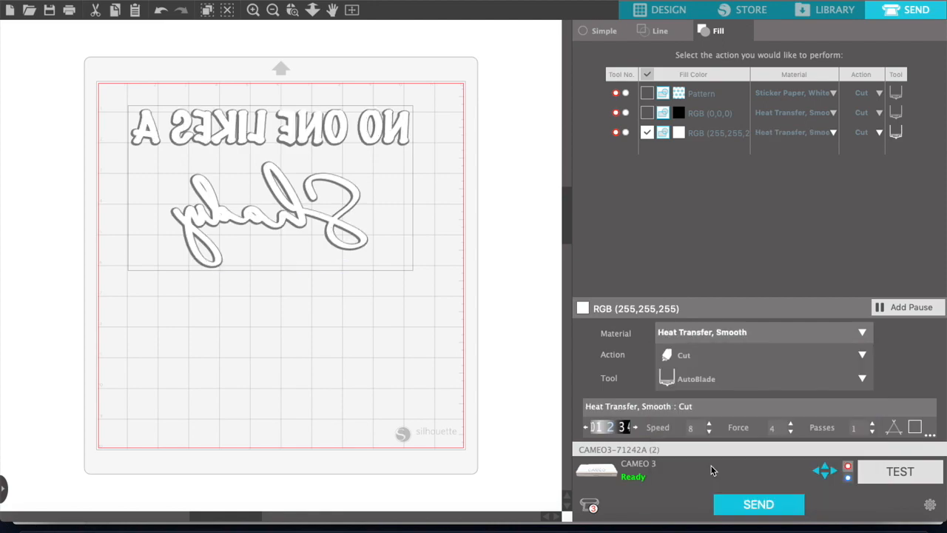